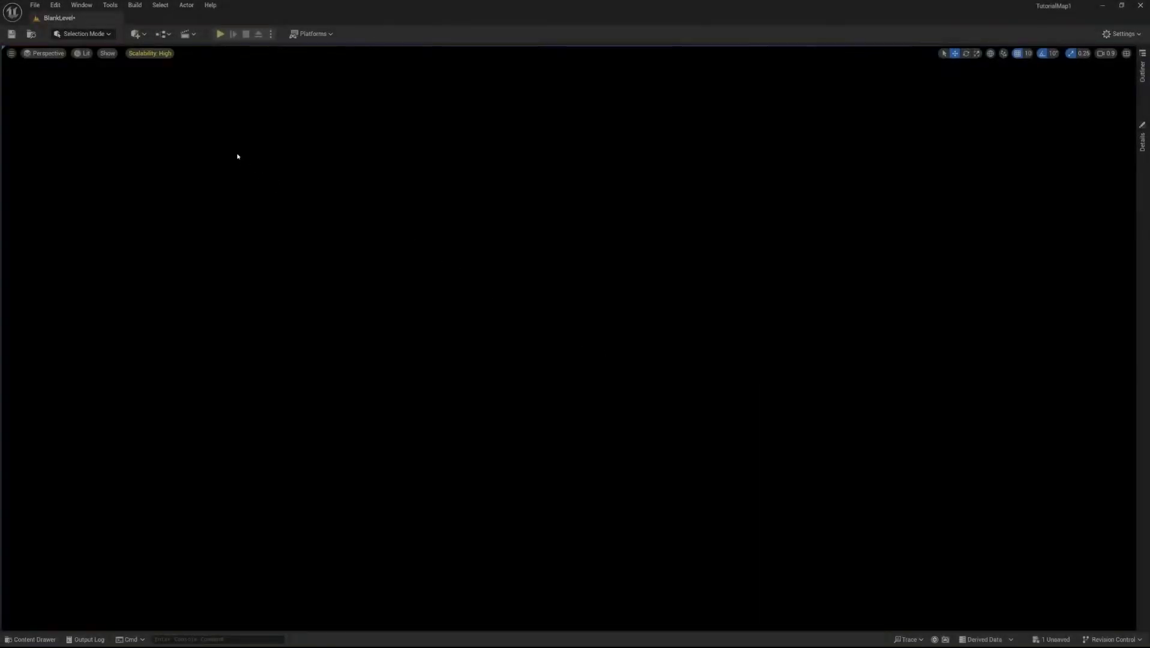
Add a basic Plane shape to the empty level and select it as the focus of the scene
{"action": "left_click", "coordinate": [144, 34]}
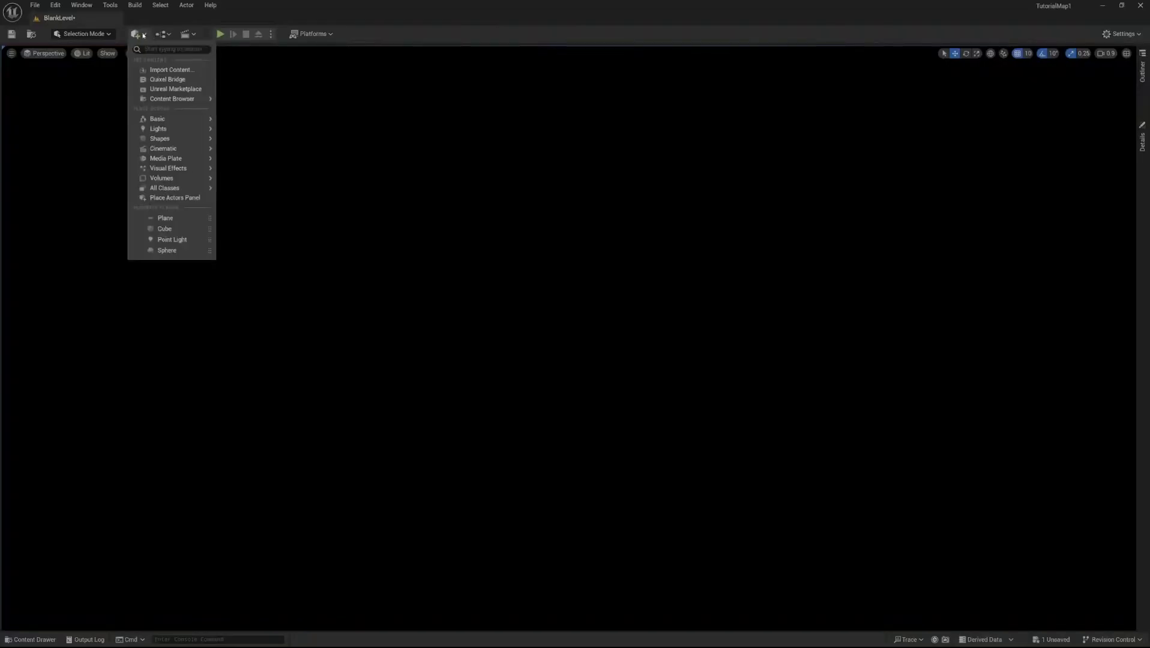
{"action": "mouse_move", "coordinate": [190, 144]}
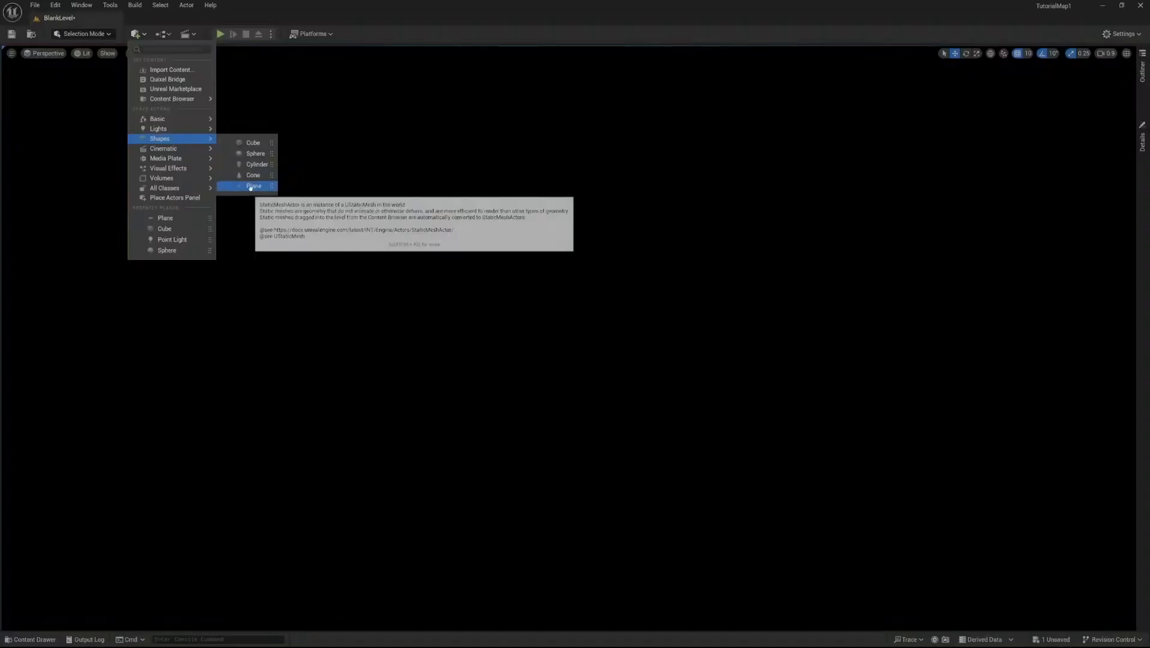
{"action": "left_click", "coordinate": [252, 186]}
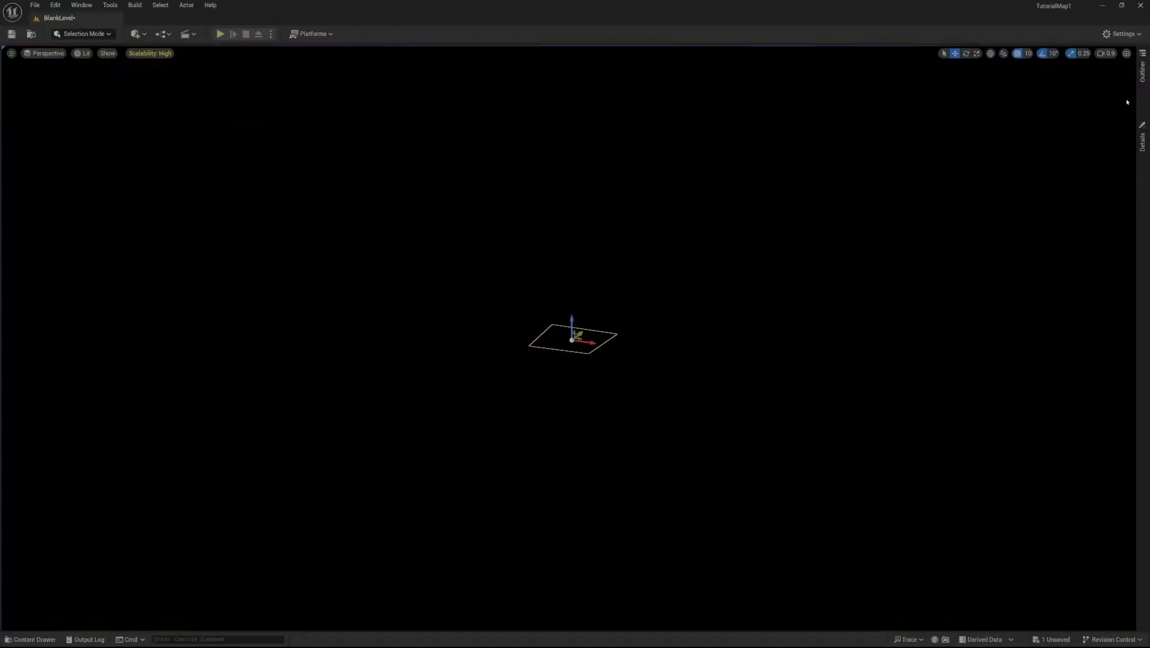
{"action": "left_click", "coordinate": [1142, 71]}
{"action": "left_click", "coordinate": [1042, 90]}
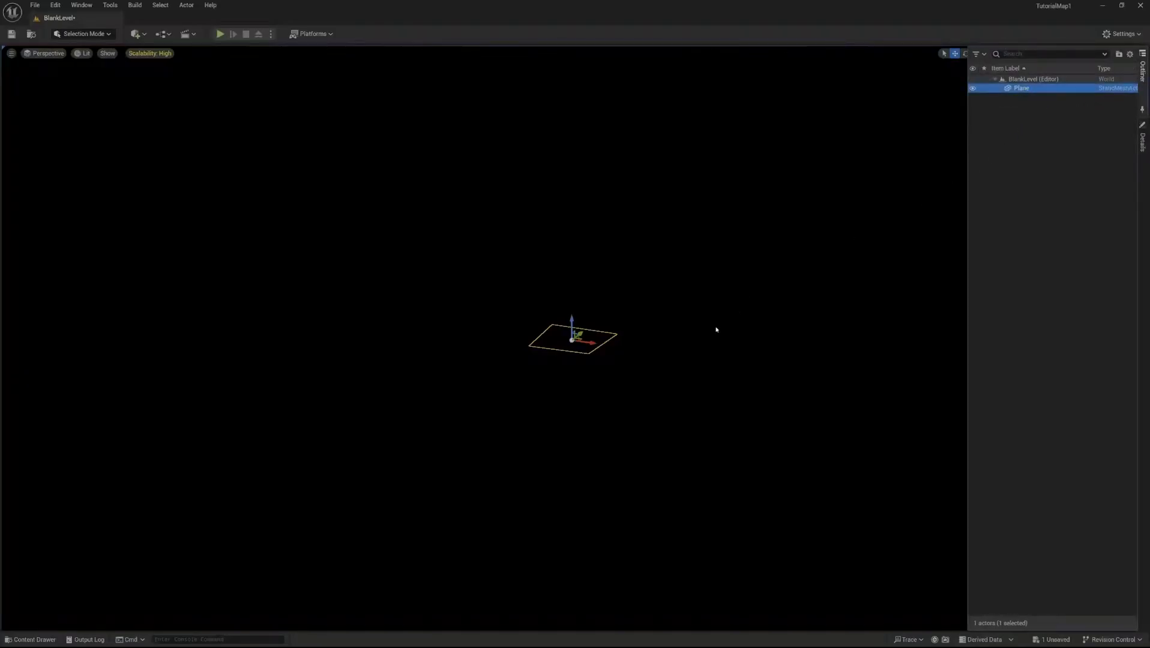
{"action": "key", "text": "f"}
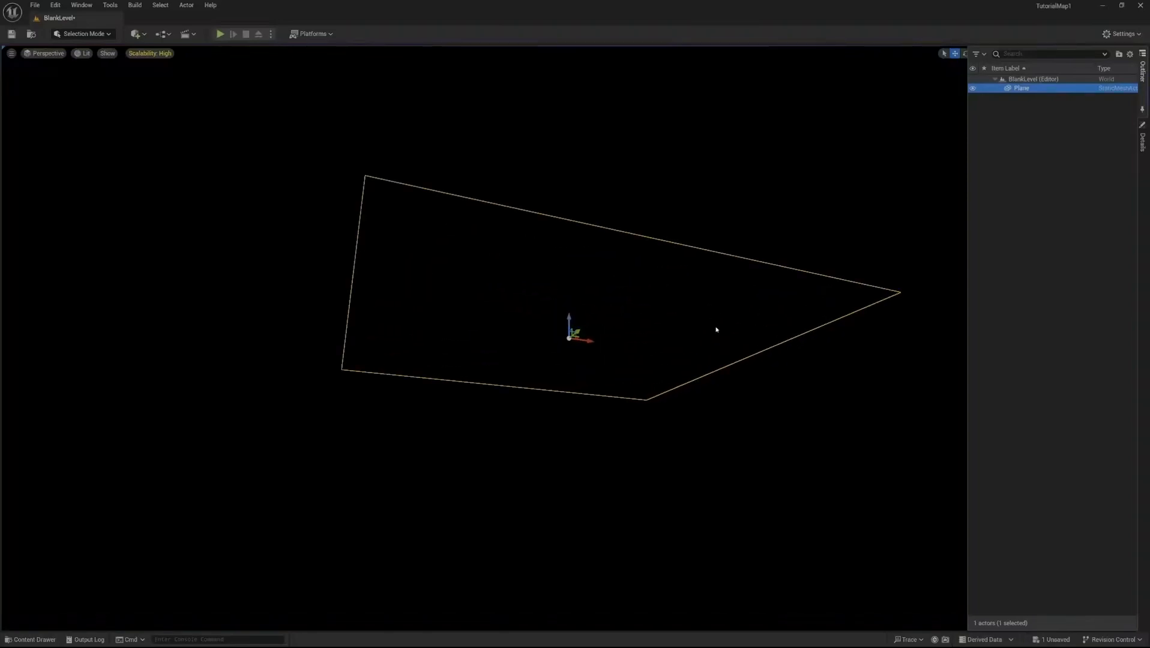
{"action": "left_click_drag", "start_coordinate": [768, 231], "coordinate": [788, 203], "text": "alt"}
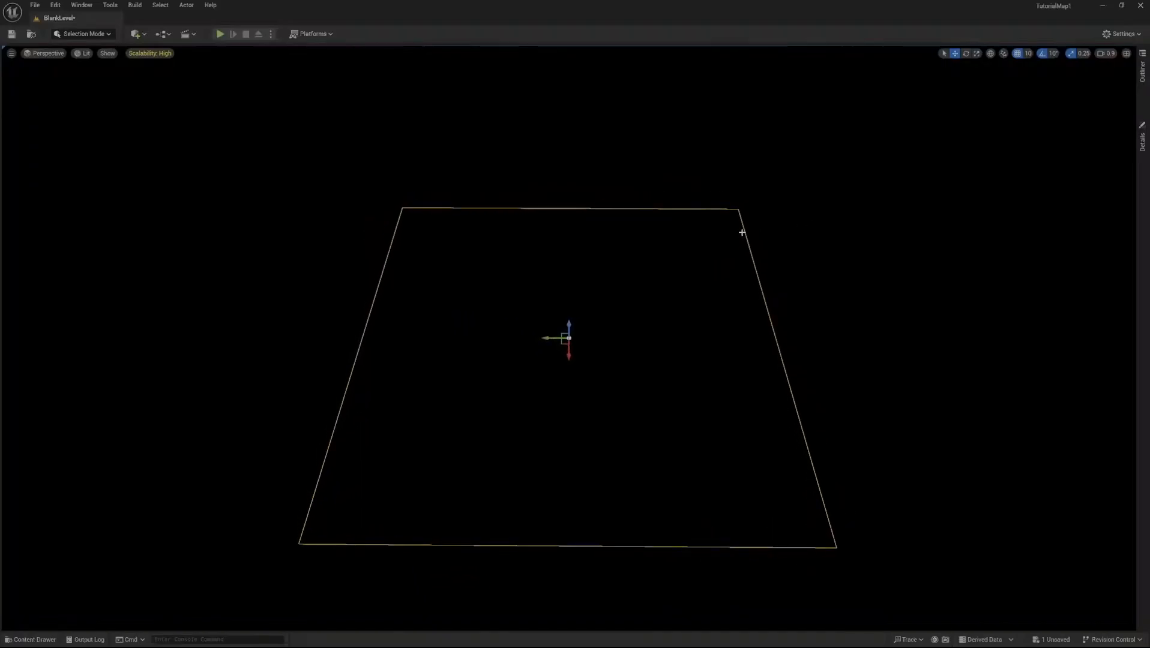
Add a Directional Light to illuminate the plane and save the level
{"action": "left_click", "coordinate": [140, 34]}
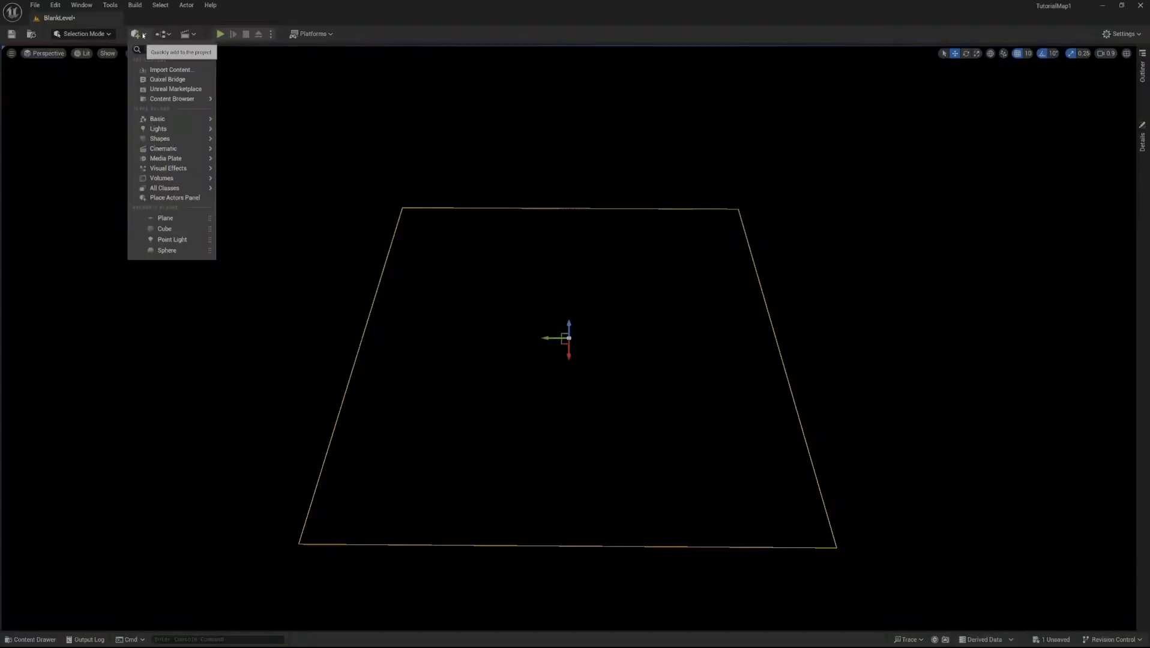
{"action": "mouse_move", "coordinate": [173, 126]}
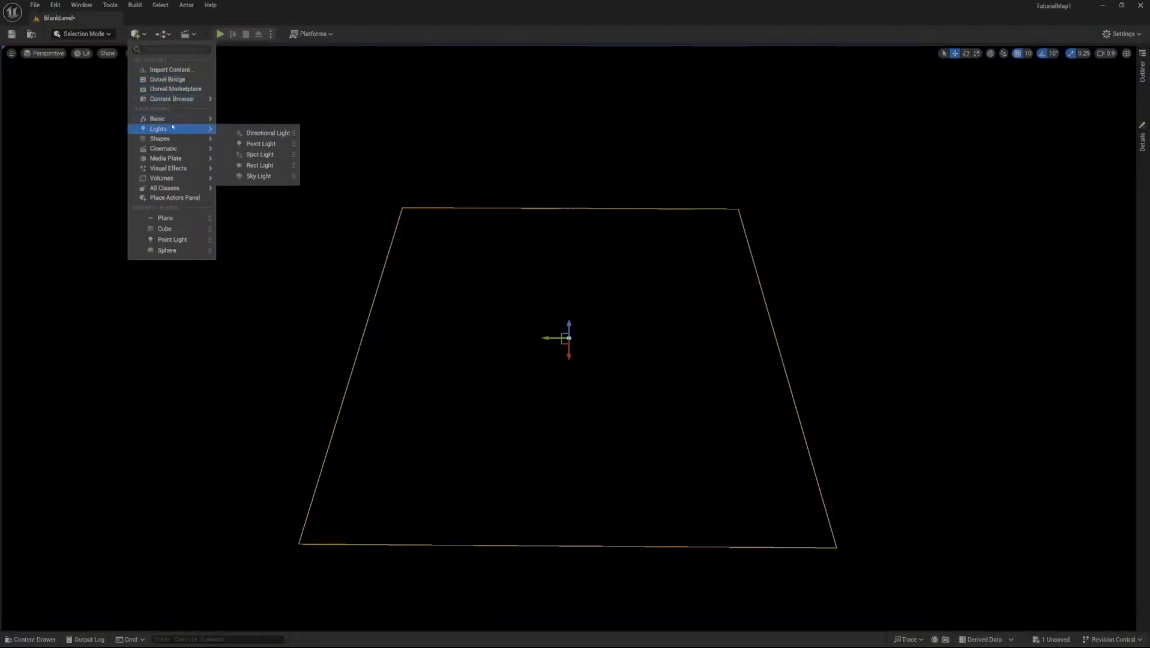
{"action": "left_click", "coordinate": [251, 134]}
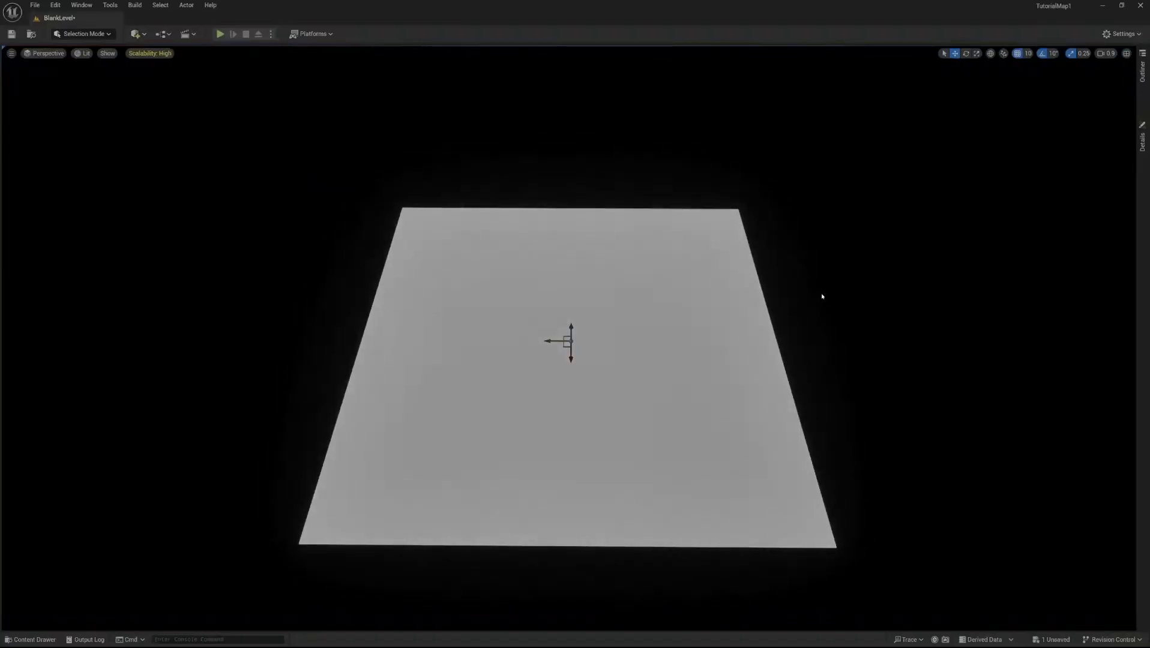
{"action": "mouse_move", "coordinate": [840, 336]}
{"action": "right_mouse_down"}
{"action": "mouse_move", "coordinate": [775, 322]}
{"action": "mouse_move", "coordinate": [678, 228]}
{"action": "mouse_move", "coordinate": [666, 300]}
{"action": "mouse_move", "coordinate": [678, 318]}
{"action": "mouse_move", "coordinate": [612, 324]}
{"action": "mouse_move", "coordinate": [577, 312]}
{"action": "mouse_move", "coordinate": [859, 327]}
{"action": "right_mouse_up"}
{"action": "key", "text": "ctrl+s"}
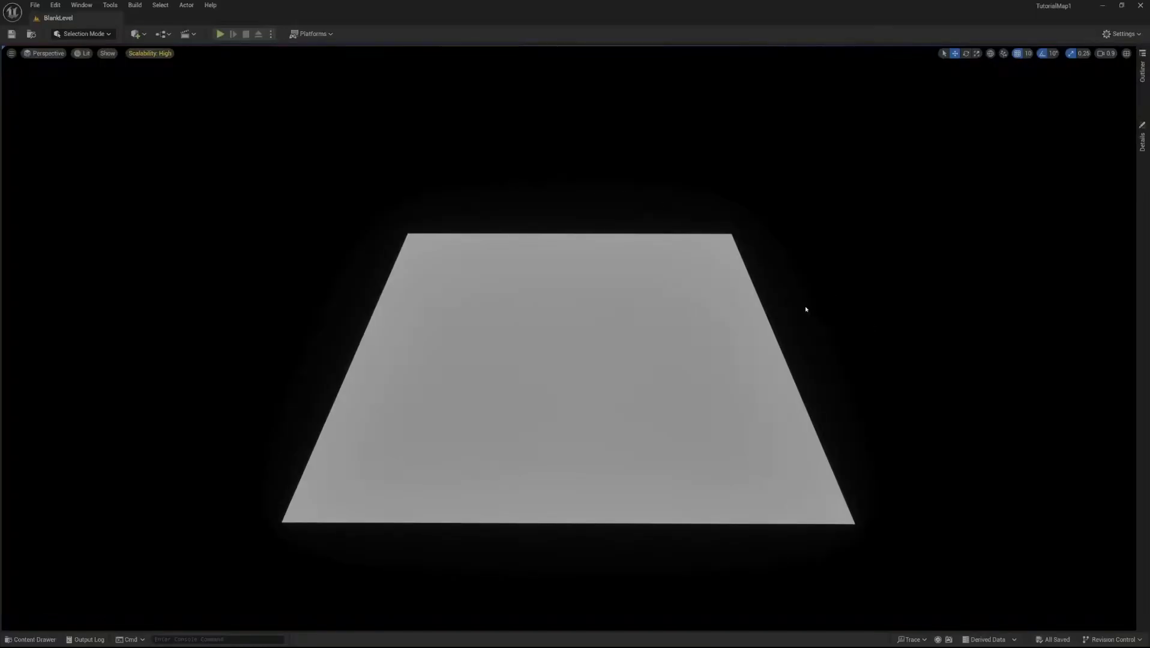
Add a Sky Atmosphere visual effect to the level and check the sun disc in the sky
{"action": "left_click", "coordinate": [137, 33]}
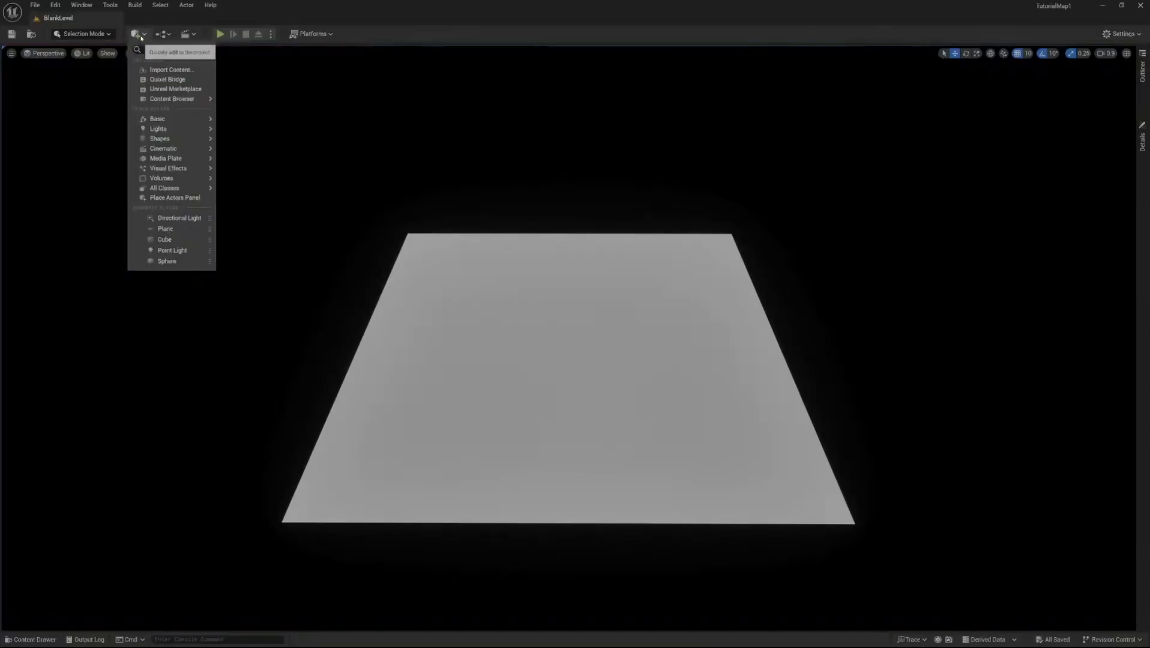
{"action": "mouse_move", "coordinate": [172, 102]}
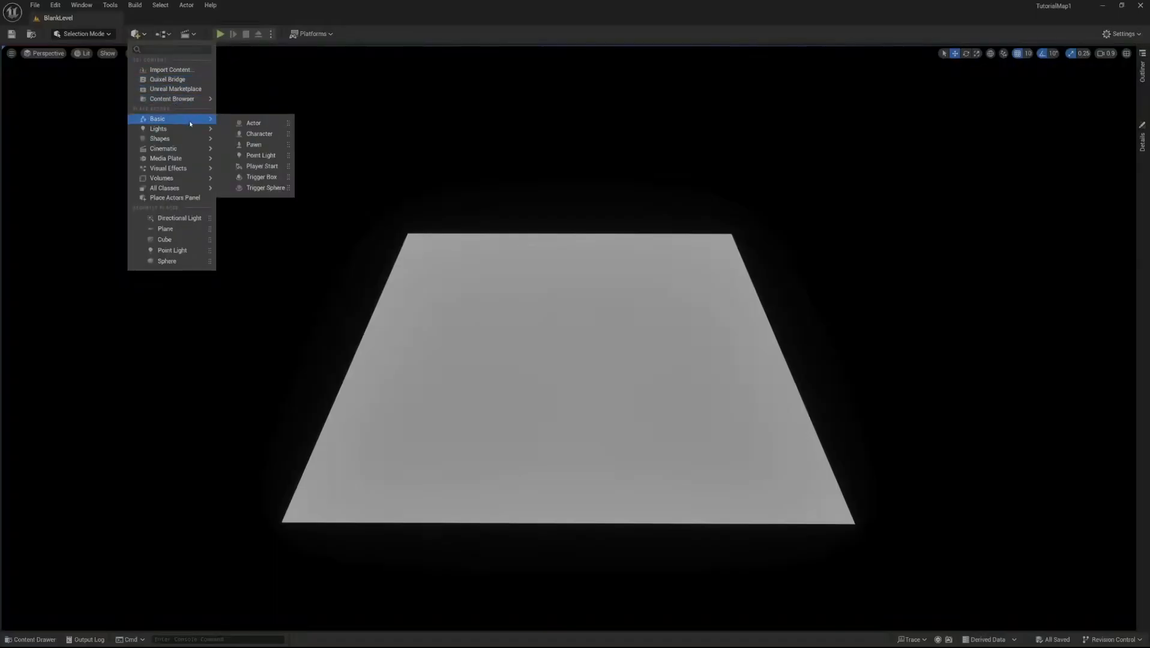
{"action": "mouse_move", "coordinate": [187, 172]}
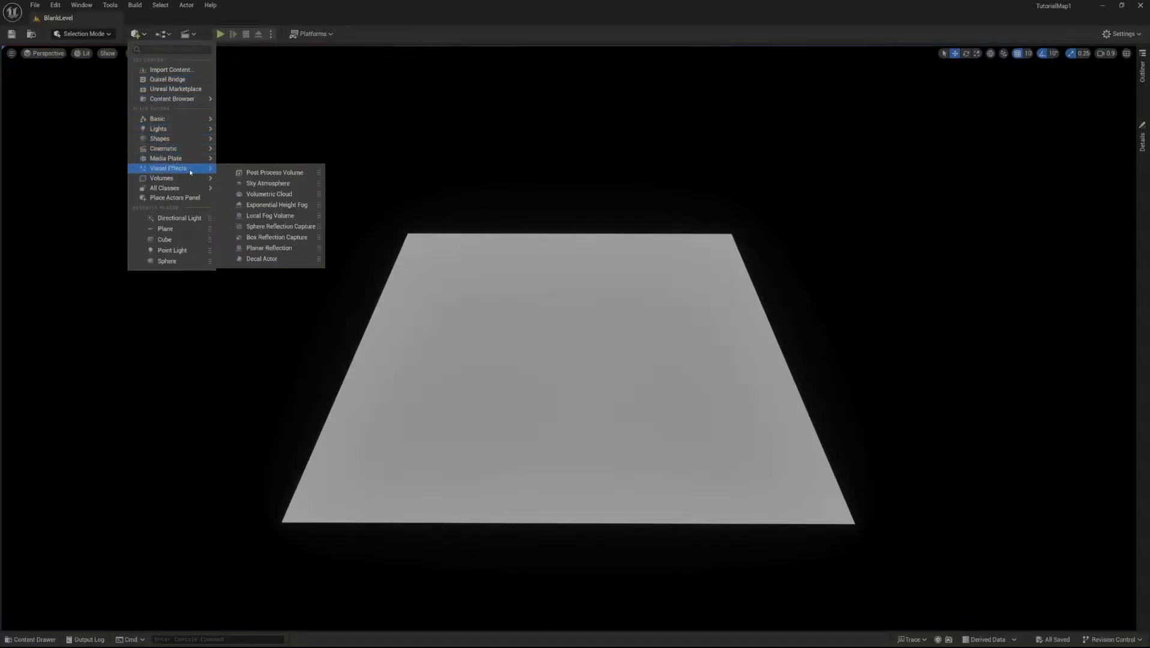
{"action": "left_click", "coordinate": [289, 183]}
{"action": "right_click_drag", "start_coordinate": [411, 212], "coordinate": [477, 84]}
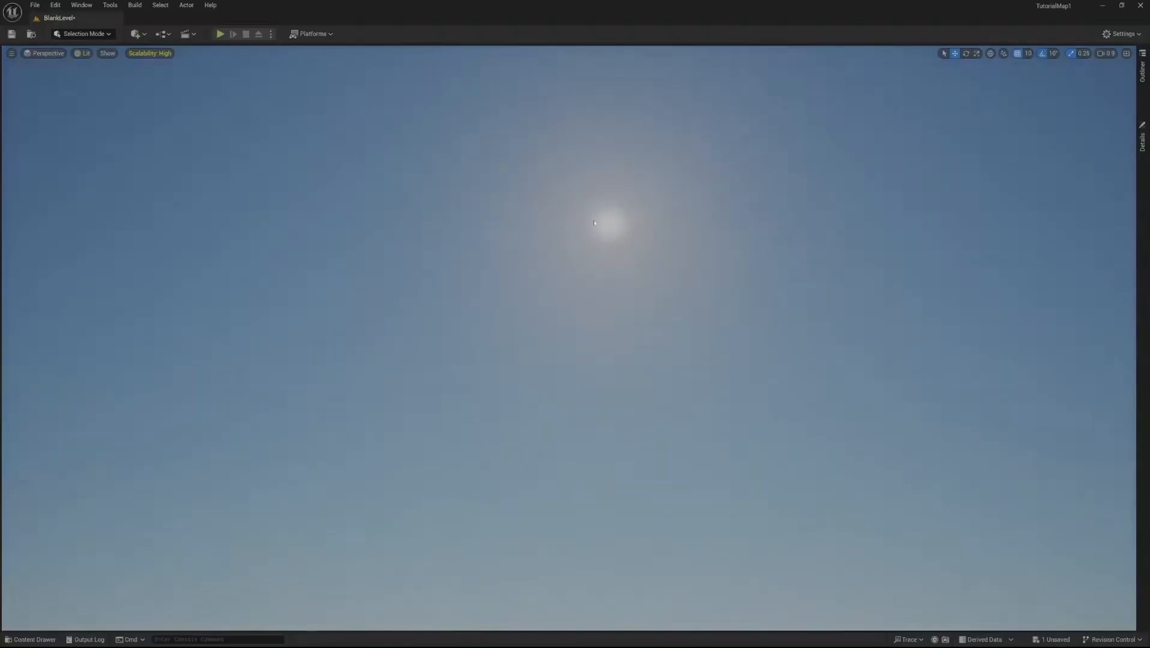
{"action": "right_click_drag", "start_coordinate": [601, 225], "coordinate": [579, 390]}
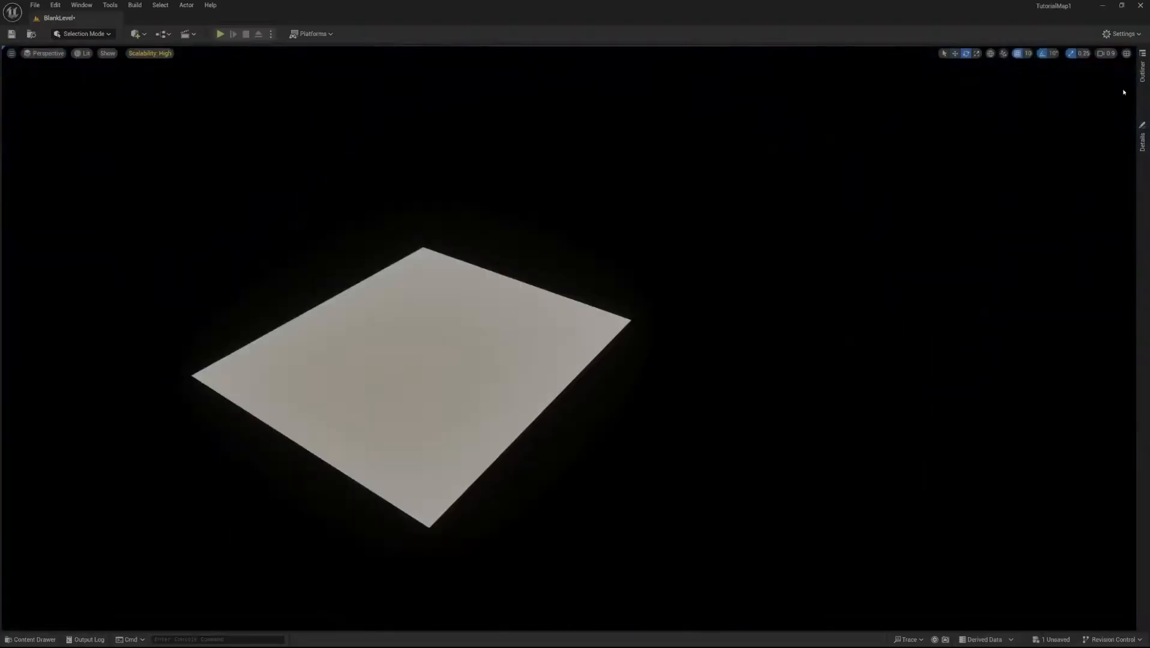
Set the directional light's location to 0, 0, 0 so it sits at the world origin
{"action": "left_click", "coordinate": [1143, 70]}
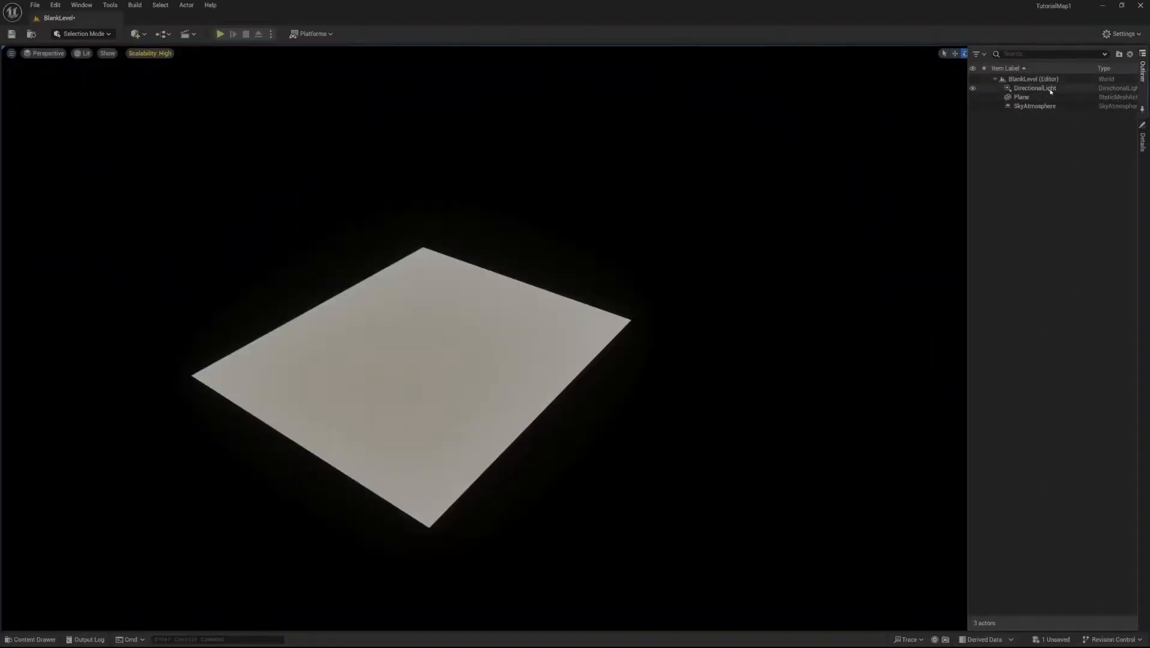
{"action": "left_click", "coordinate": [1050, 91]}
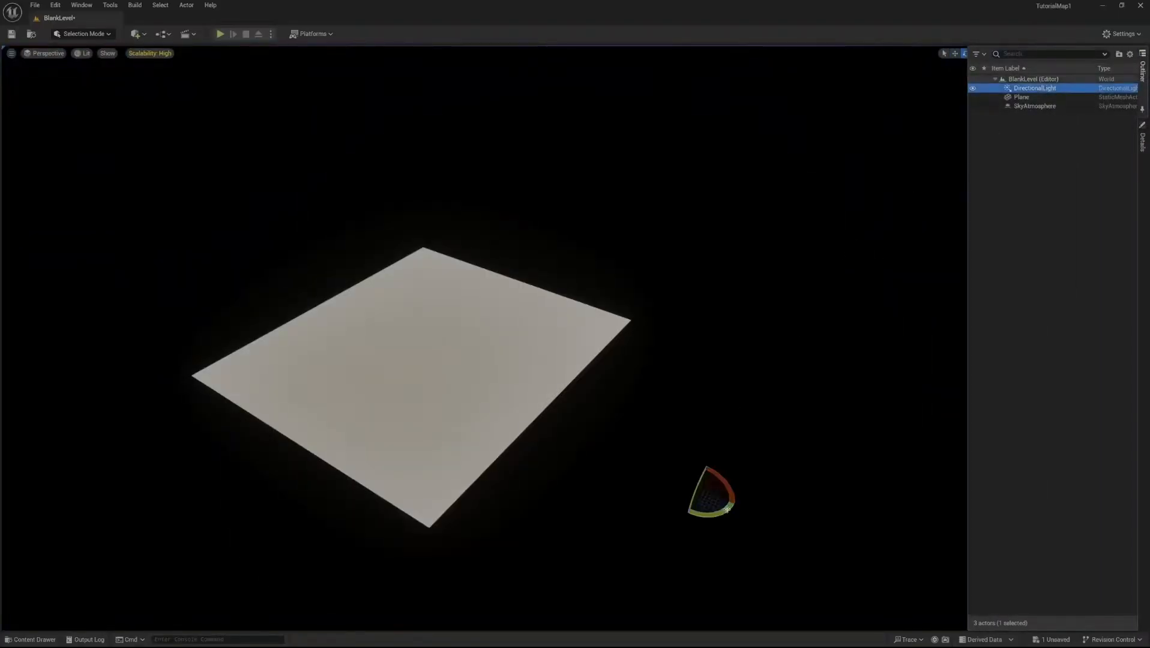
{"action": "left_click", "coordinate": [1141, 141]}
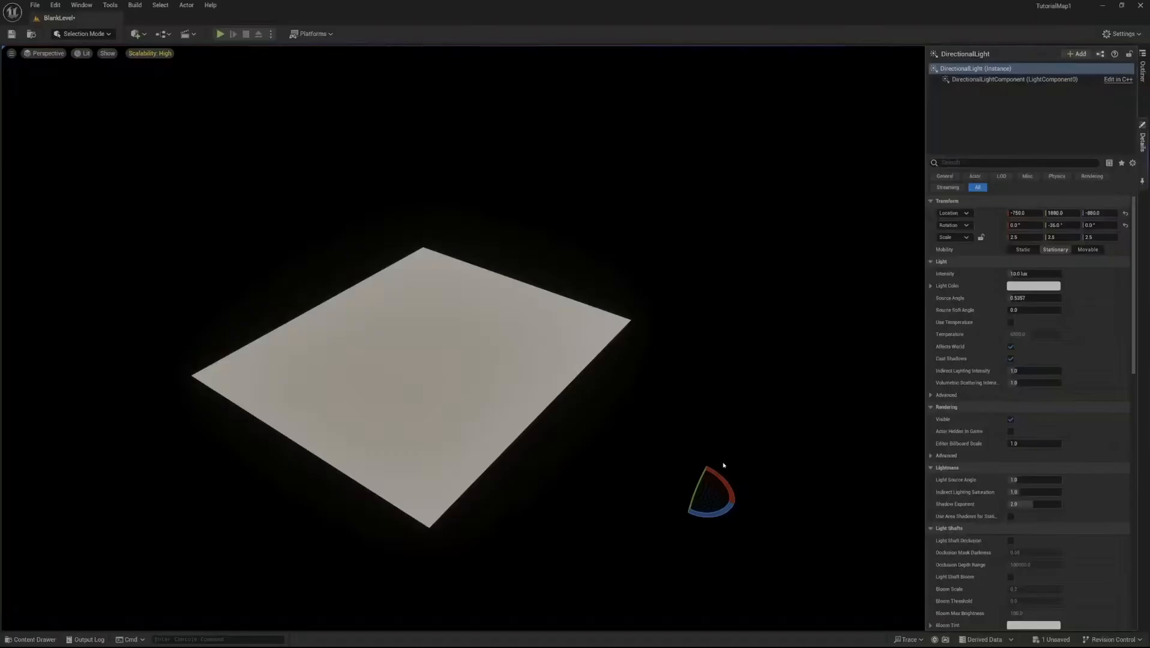
{"action": "left_click", "coordinate": [1027, 213]}
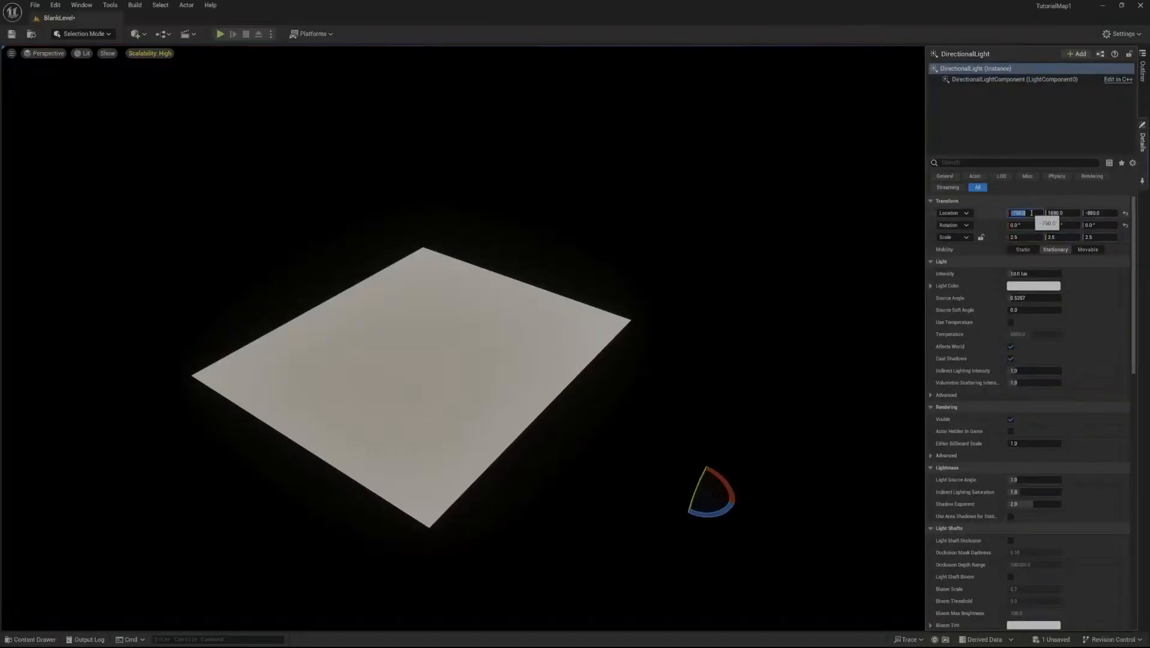
{"action": "type", "text": "0"}
{"action": "key", "text": "Return"}
{"action": "left_click", "coordinate": [1058, 213]}
{"action": "type", "text": "0"}
{"action": "key", "text": "Return"}
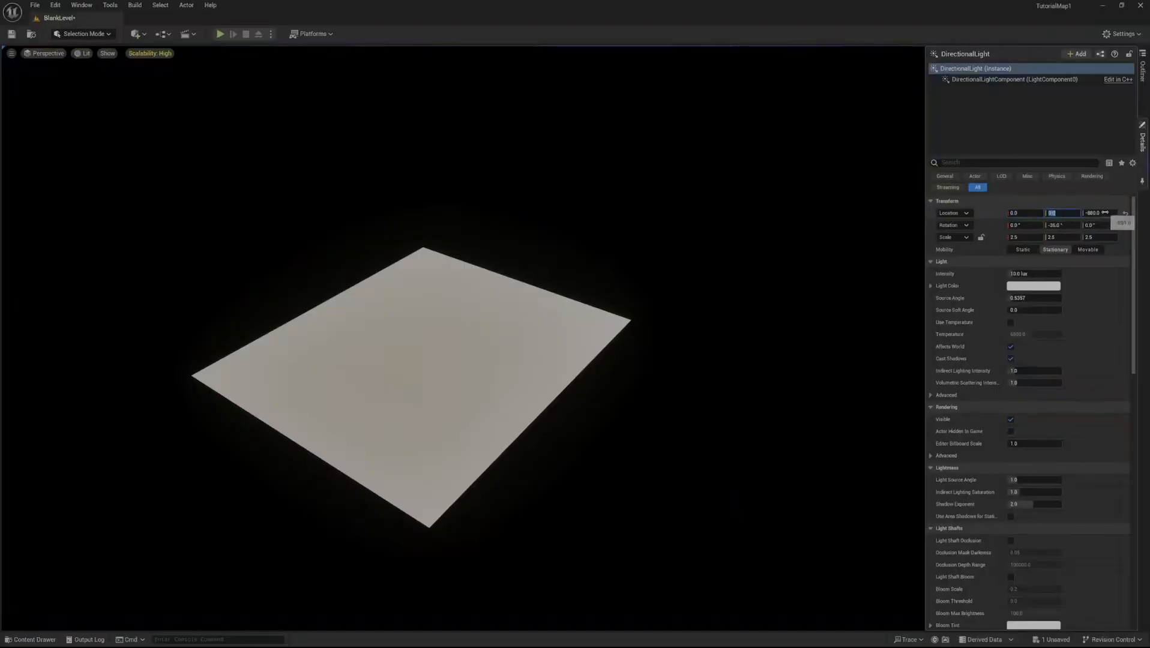
{"action": "left_click", "coordinate": [1097, 213]}
{"action": "type", "text": "0"}
{"action": "key", "text": "Return"}
{"action": "left_click", "coordinate": [465, 338]}
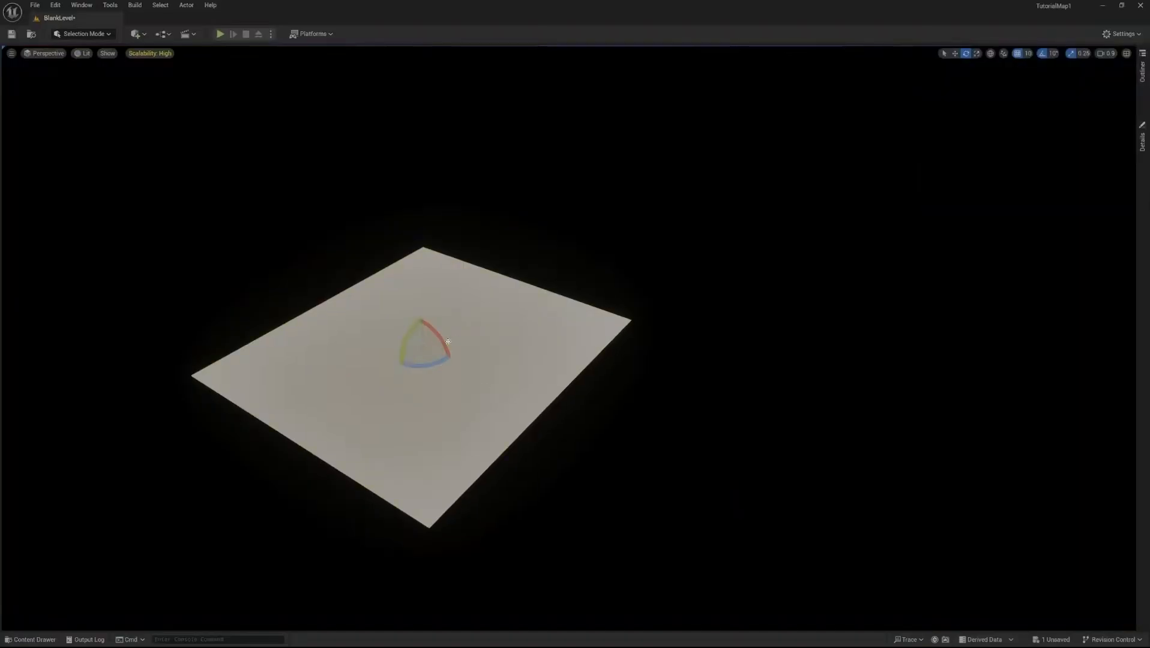
Move the plane to the world origin by setting its X, Y and Z location to 0
{"action": "left_click", "coordinate": [1142, 70]}
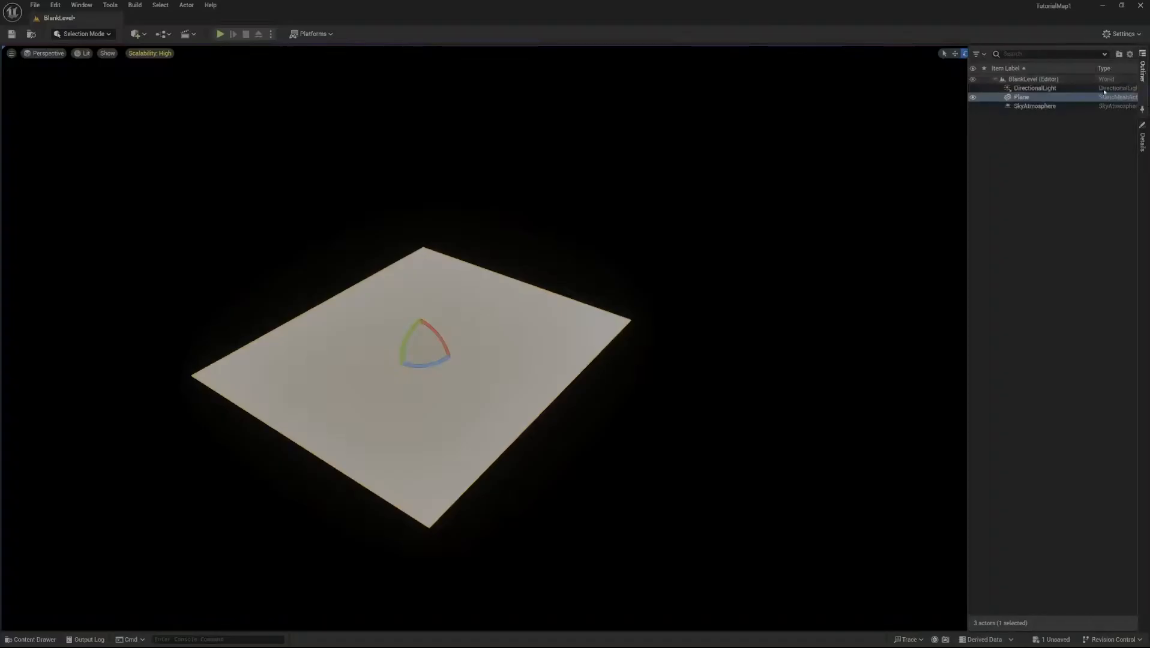
{"action": "left_click", "coordinate": [1048, 97]}
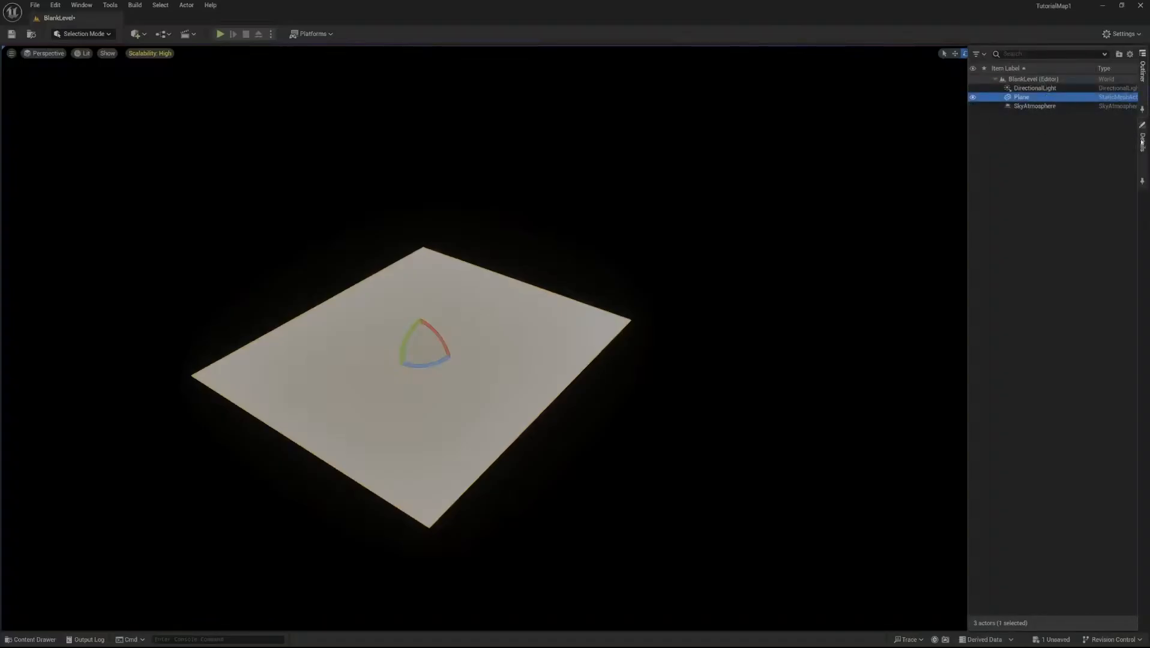
{"action": "left_click", "coordinate": [1144, 138]}
{"action": "left_click", "coordinate": [1024, 214]}
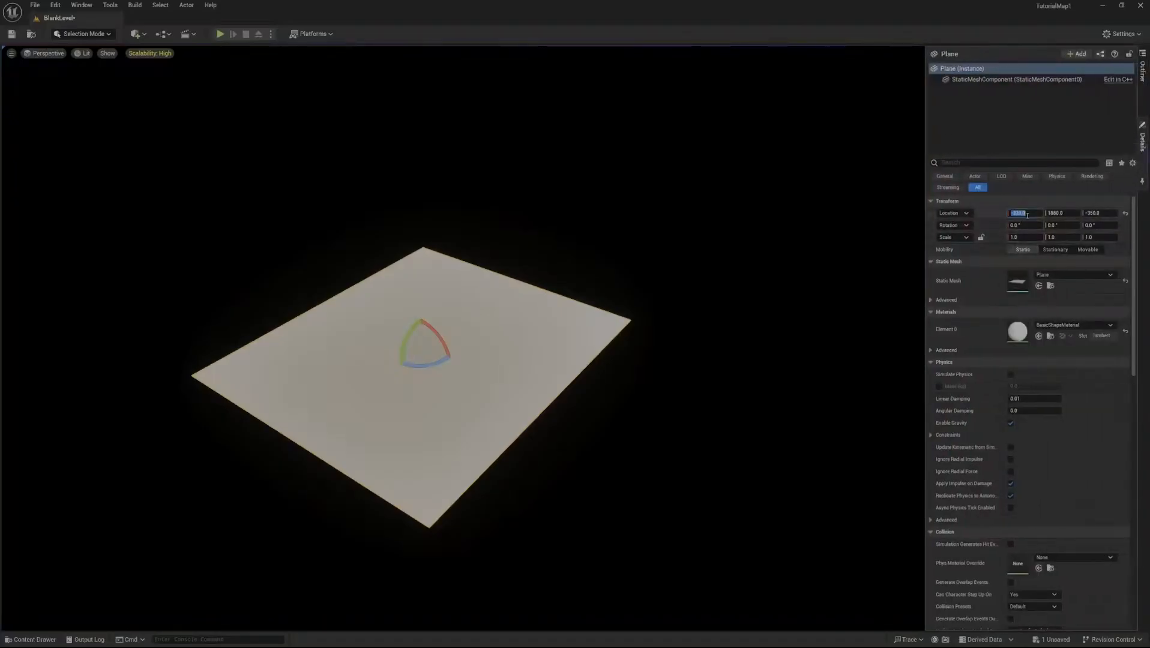
{"action": "type", "text": "0"}
{"action": "key", "text": "Return"}
{"action": "left_click", "coordinate": [1063, 214]}
{"action": "type", "text": "0"}
{"action": "key", "text": "Return"}
{"action": "left_click", "coordinate": [1103, 213]}
{"action": "type", "text": "0"}
{"action": "key", "text": "Return"}
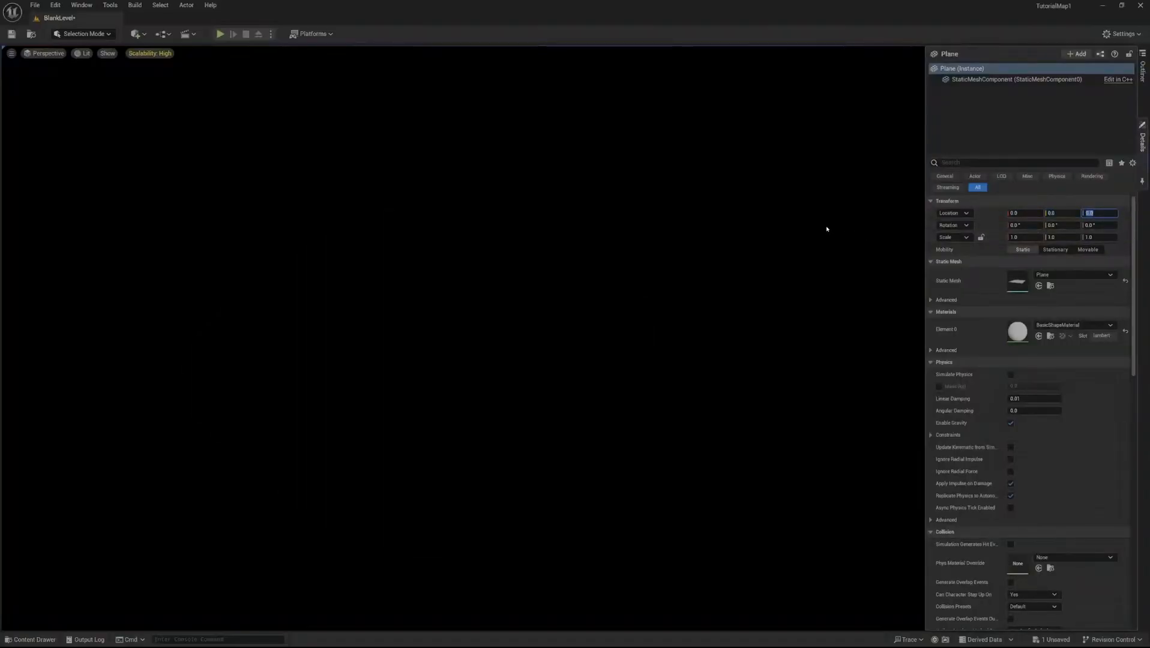
{"action": "left_click", "coordinate": [826, 229]}
Raise the directional light above the plane by setting its Z location to 200
{"action": "left_click", "coordinate": [1050, 88]}
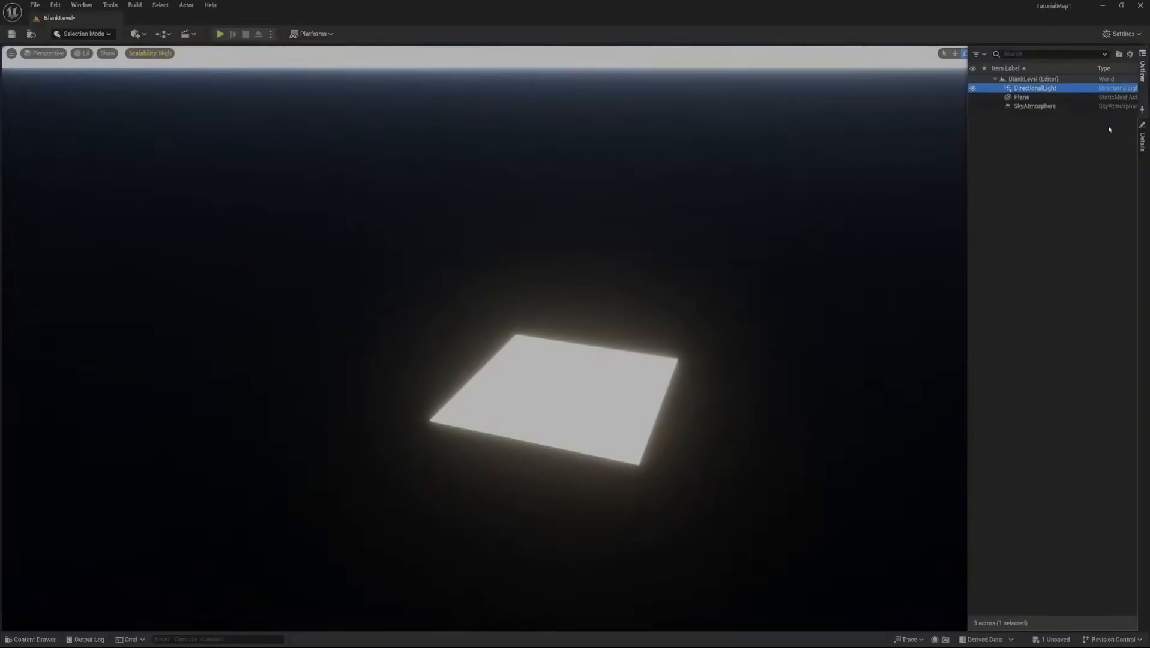
{"action": "left_click", "coordinate": [1147, 146]}
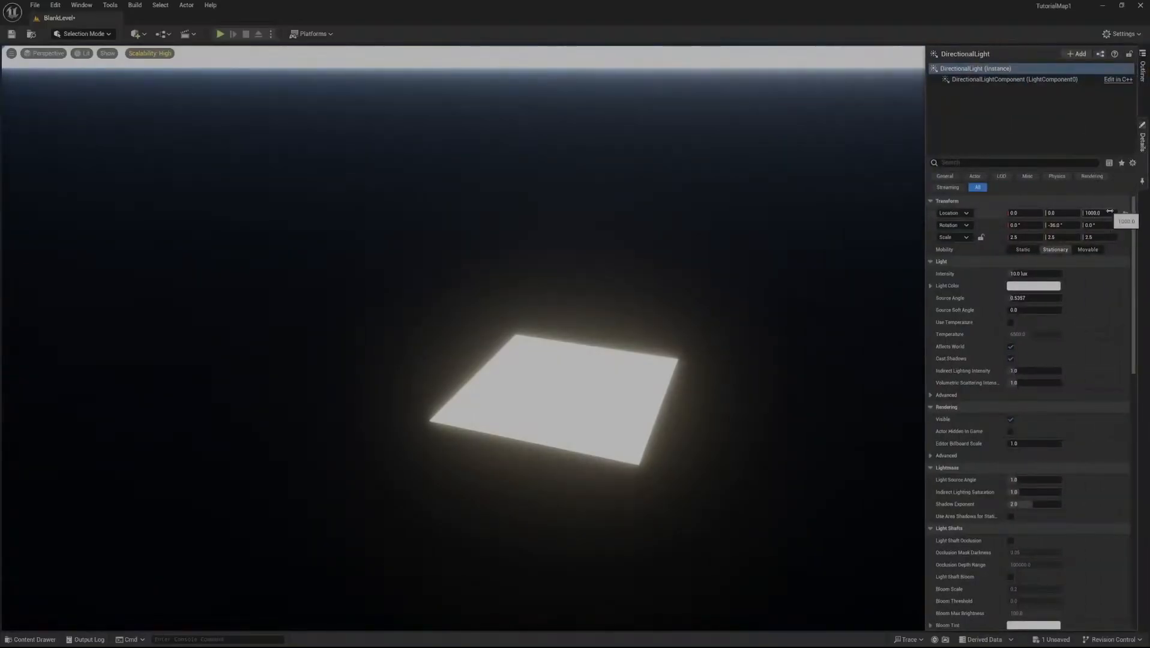
{"action": "left_click", "coordinate": [1102, 213]}
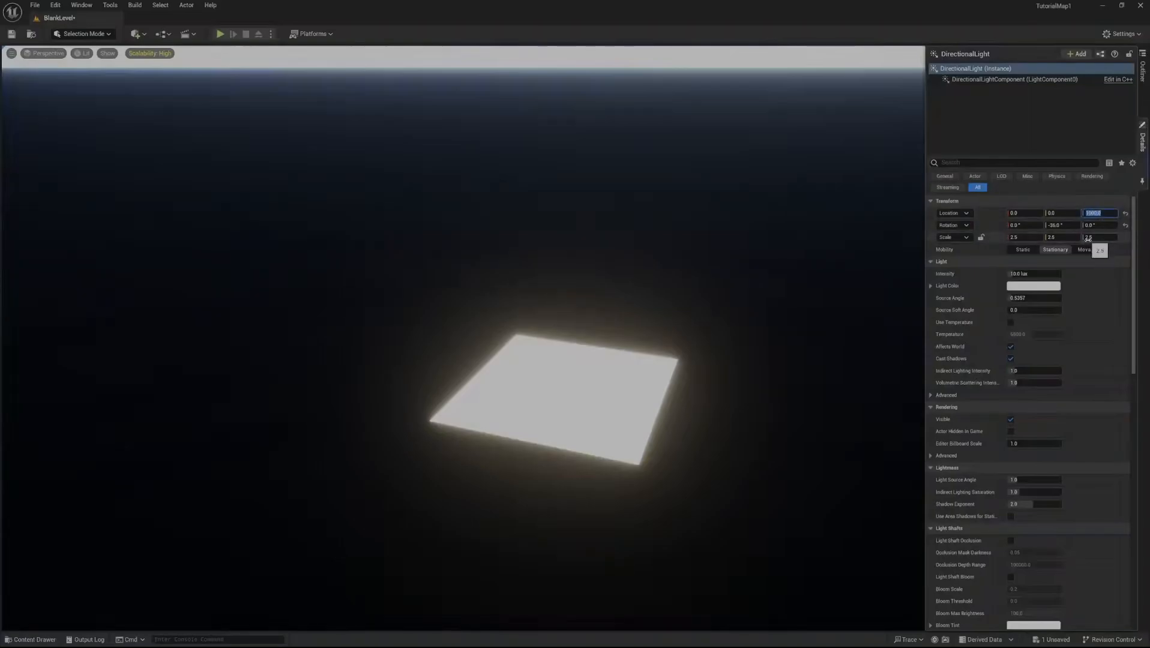
{"action": "type", "text": "200"}
{"action": "key", "text": "Return"}
Rotate the directional light slightly to adjust the sun's position in the sky
{"action": "right_click_drag", "start_coordinate": [829, 265], "coordinate": [825, 156]}
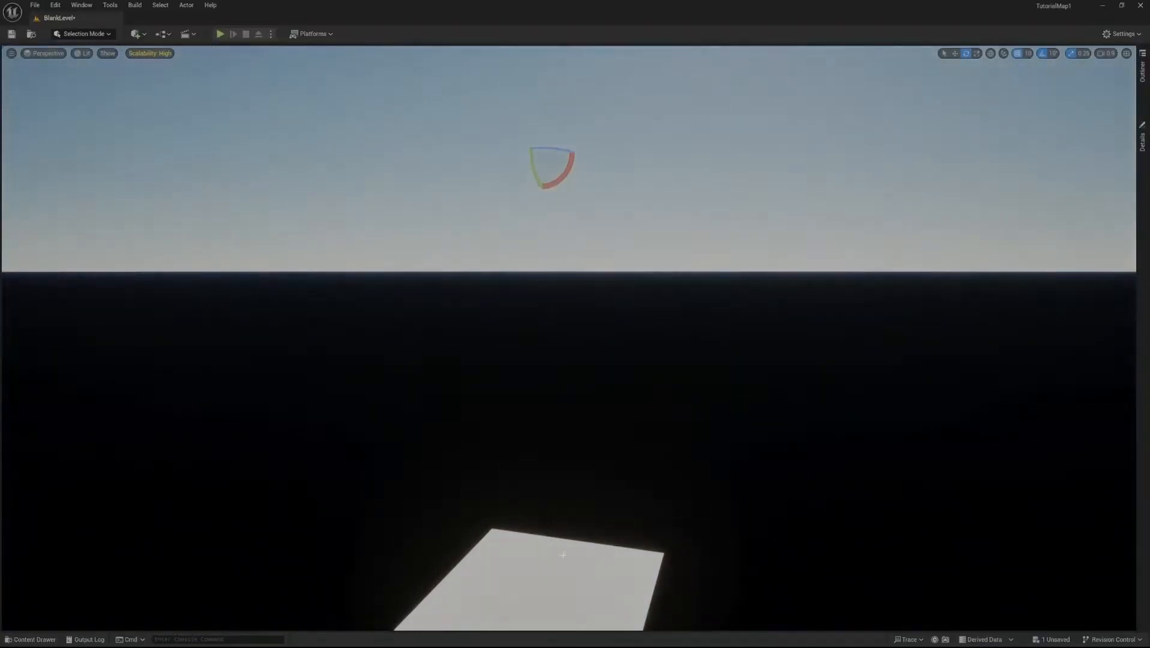
{"action": "right_click_drag", "start_coordinate": [546, 412], "coordinate": [558, 330]}
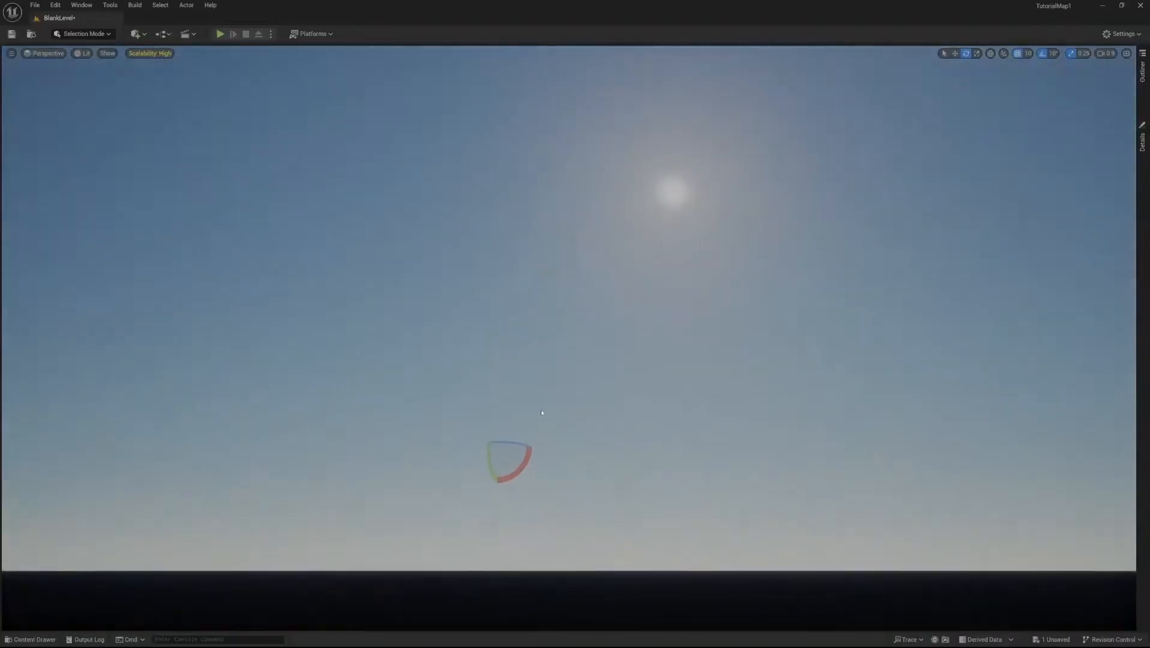
{"action": "mouse_move", "coordinate": [487, 458]}
{"action": "left_mouse_down"}
{"action": "mouse_move", "coordinate": [482, 418]}
{"action": "mouse_move", "coordinate": [488, 458]}
{"action": "left_mouse_up"}
{"action": "right_click_drag", "start_coordinate": [534, 392], "coordinate": [529, 440]}
{"action": "left_click_drag", "start_coordinate": [518, 305], "coordinate": [518, 316]}
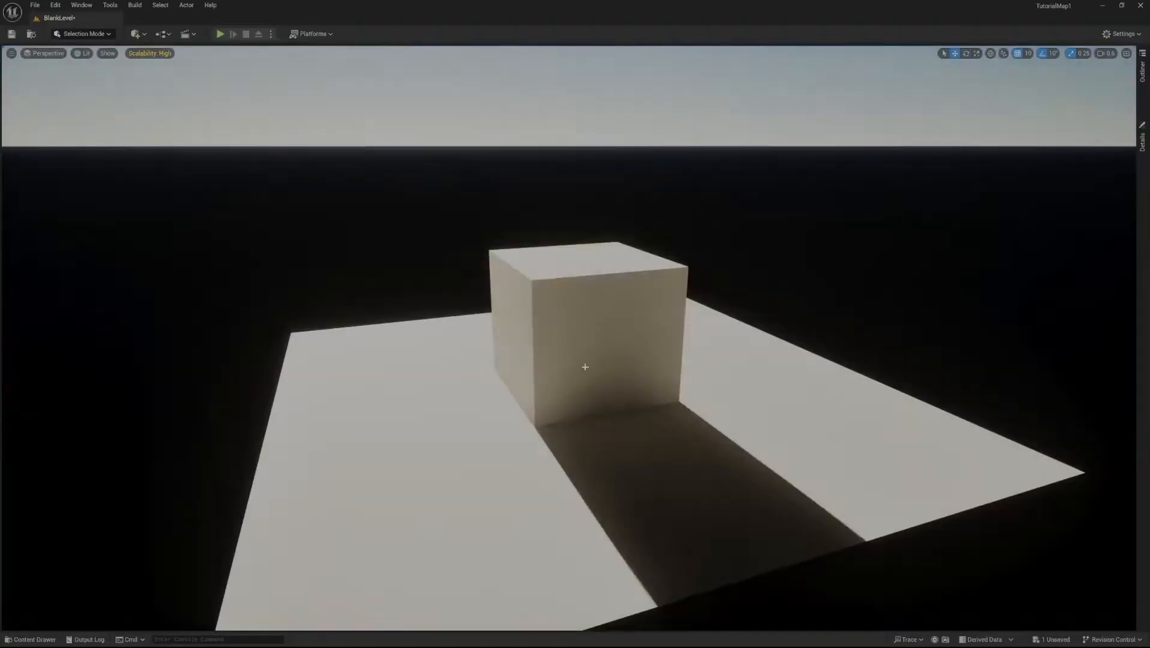
Examine the cube's shadowed side and its shadow on the plane up close from several angles
{"action": "right_click_drag", "start_coordinate": [586, 368], "coordinate": [362, 321]}
{"action": "scroll", "coordinate": [582, 348], "scroll_direction": "down", "scroll_amount": 5}
{"action": "key", "text": "w"}
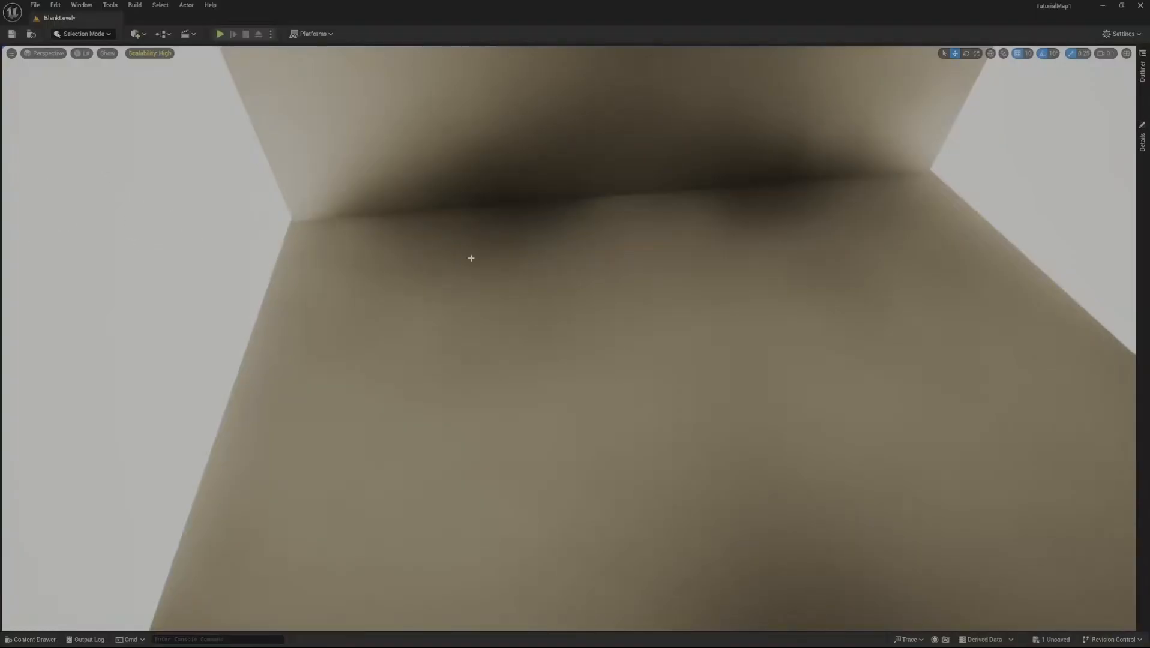
{"action": "right_click_drag", "start_coordinate": [581, 277], "coordinate": [580, 277]}
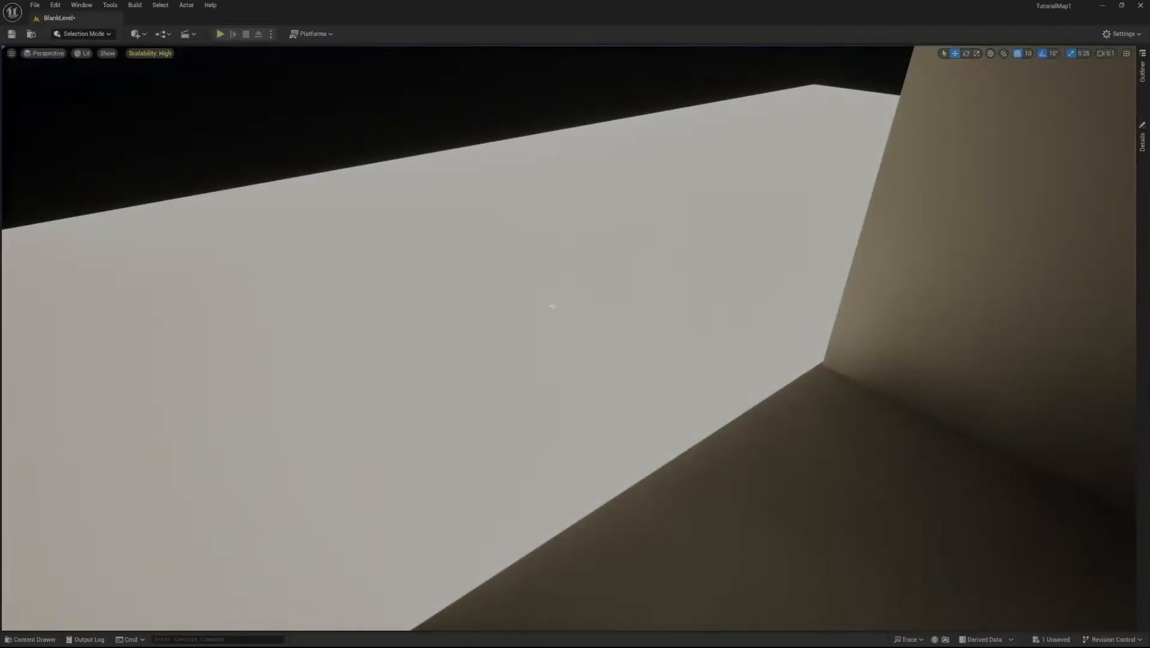
{"action": "right_click_drag", "start_coordinate": [596, 321], "coordinate": [595, 320]}
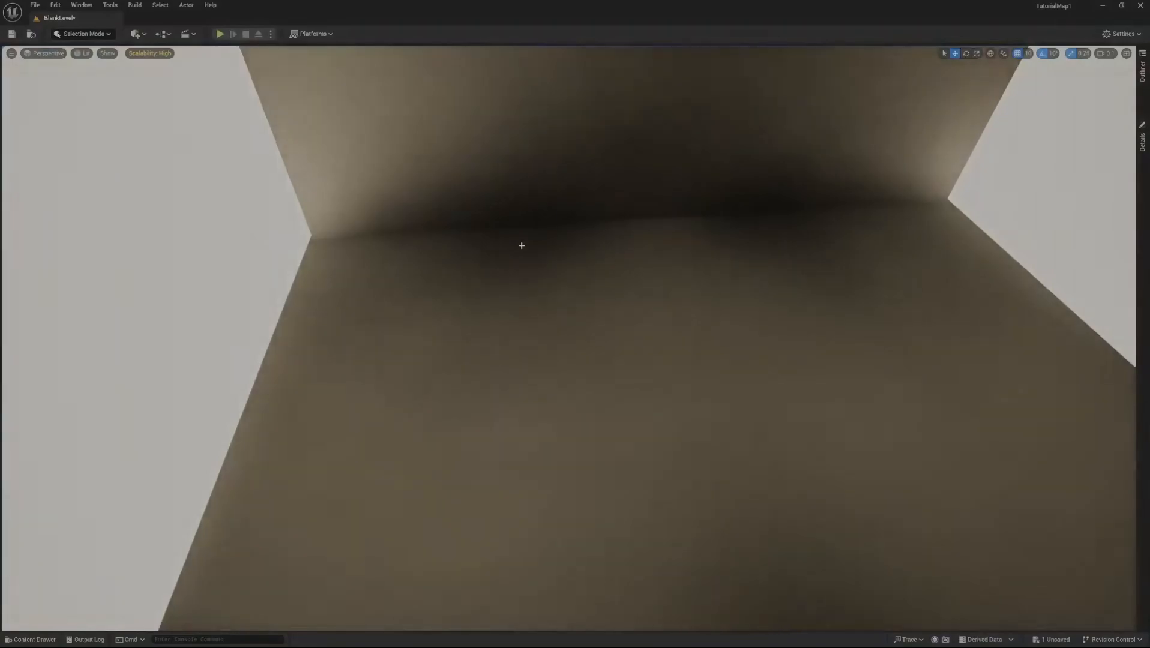
{"action": "right_click_drag", "start_coordinate": [569, 249], "coordinate": [569, 248]}
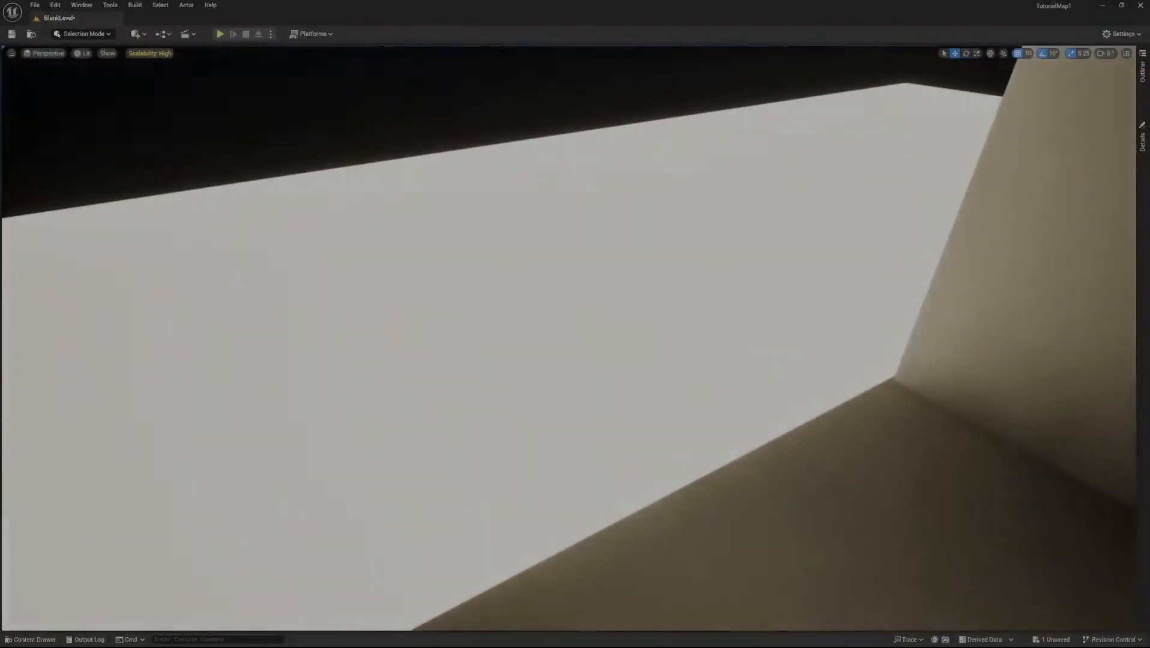
Add a Post Process Volume to the level and enable its Infinite Extent (Unbound) setting
{"action": "right_click_drag", "start_coordinate": [716, 267], "coordinate": [716, 267]}
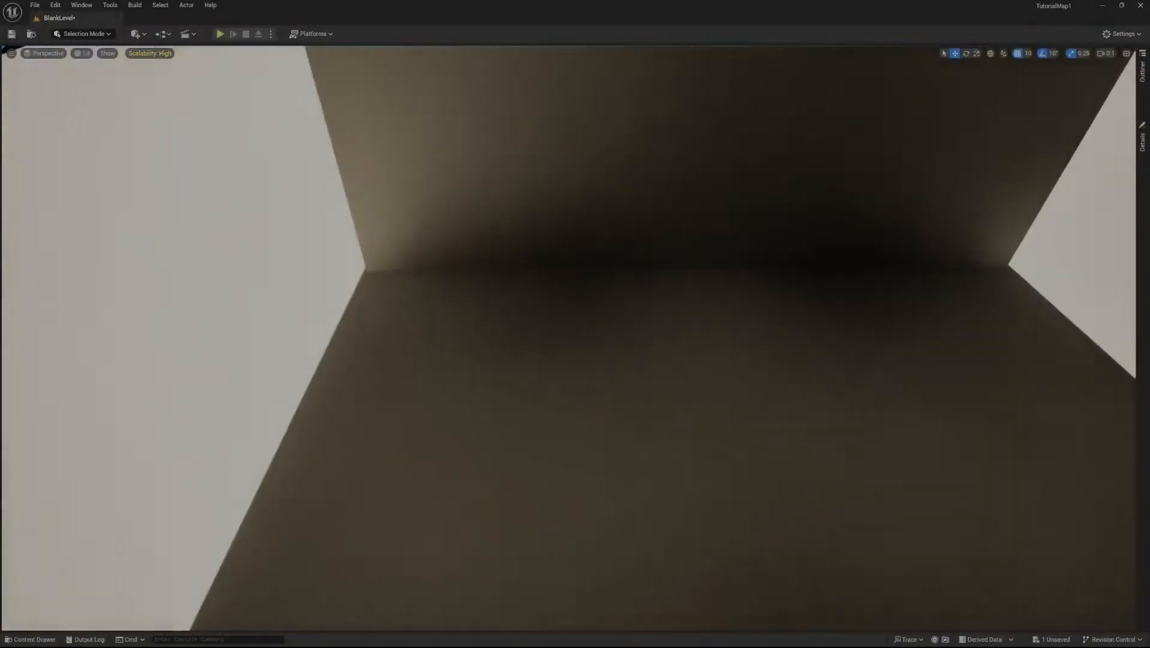
{"action": "right_click_drag", "start_coordinate": [629, 306], "coordinate": [624, 354]}
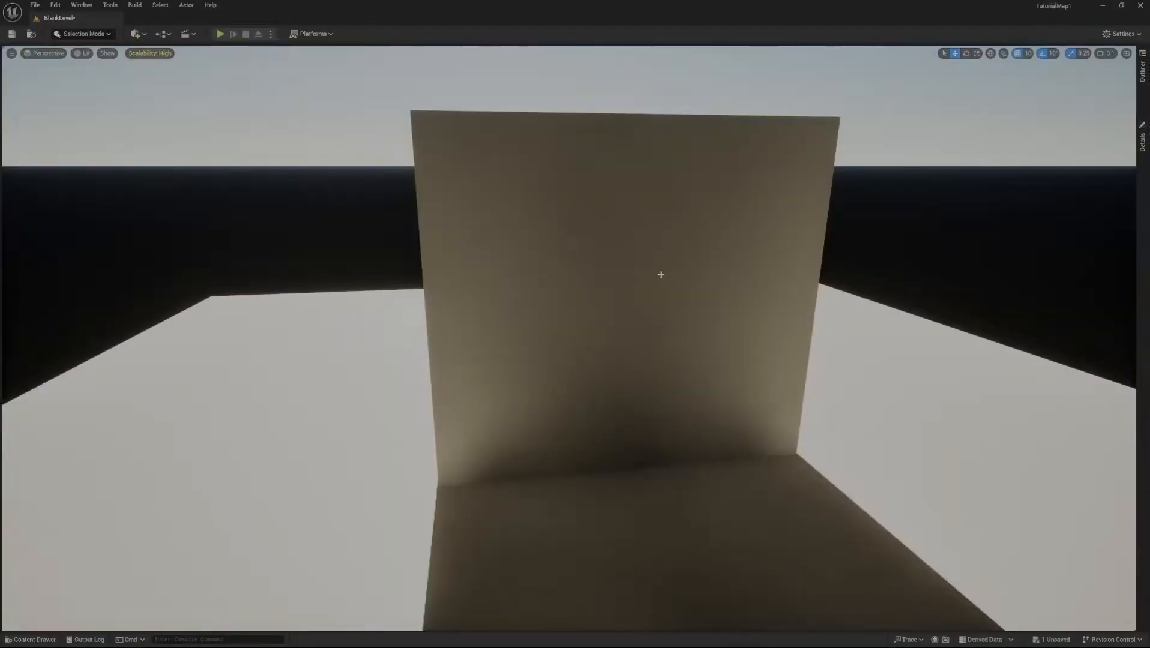
{"action": "left_click", "coordinate": [136, 34]}
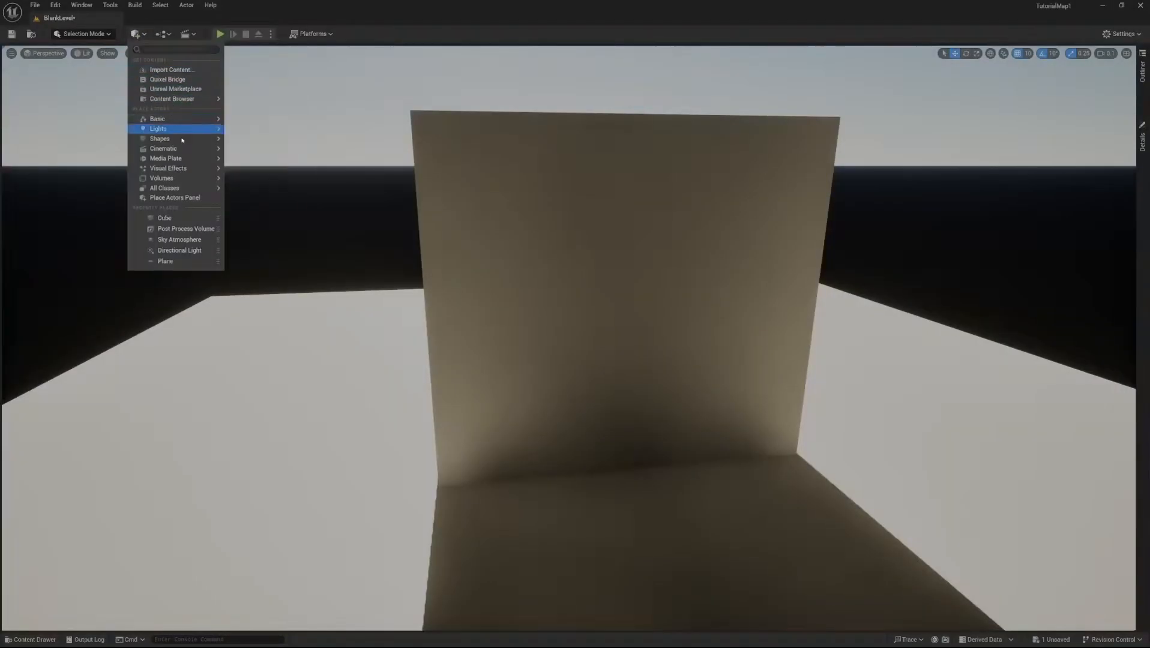
{"action": "mouse_move", "coordinate": [178, 169]}
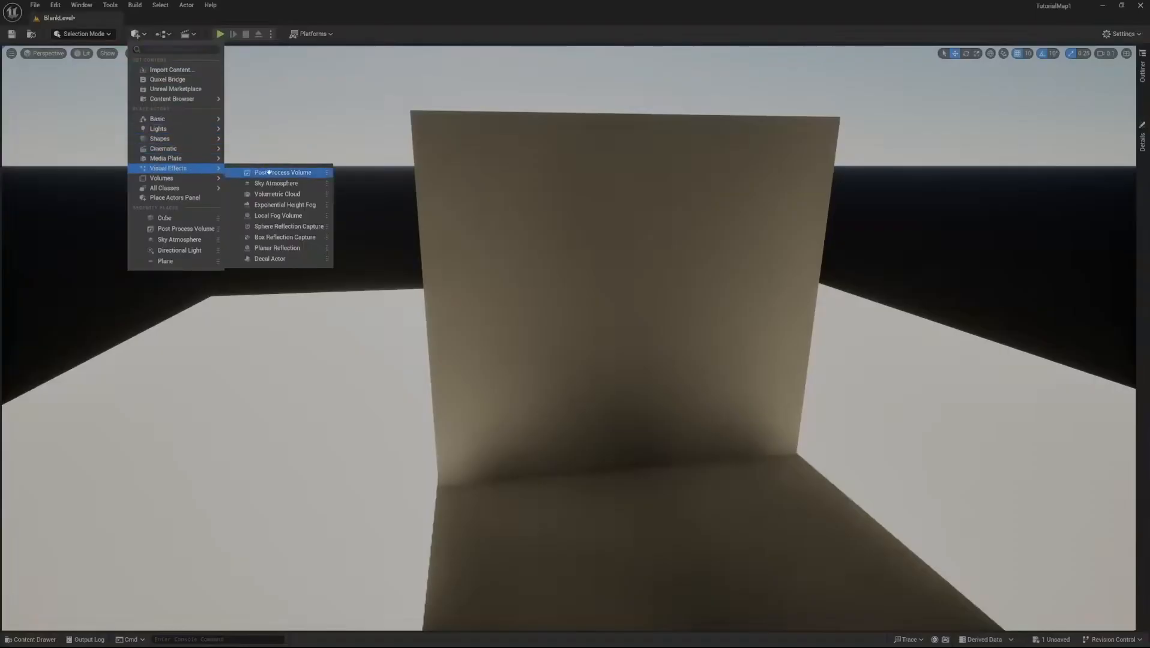
{"action": "left_click", "coordinate": [309, 173]}
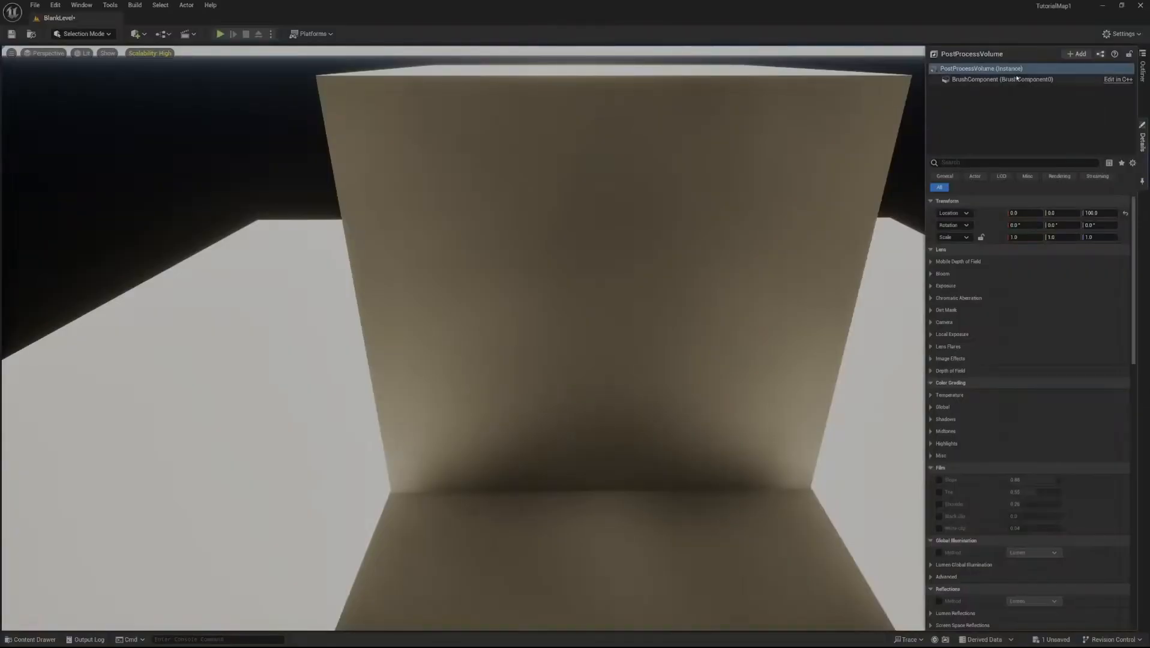
{"action": "left_click_drag", "start_coordinate": [1132, 312], "coordinate": [1136, 516]}
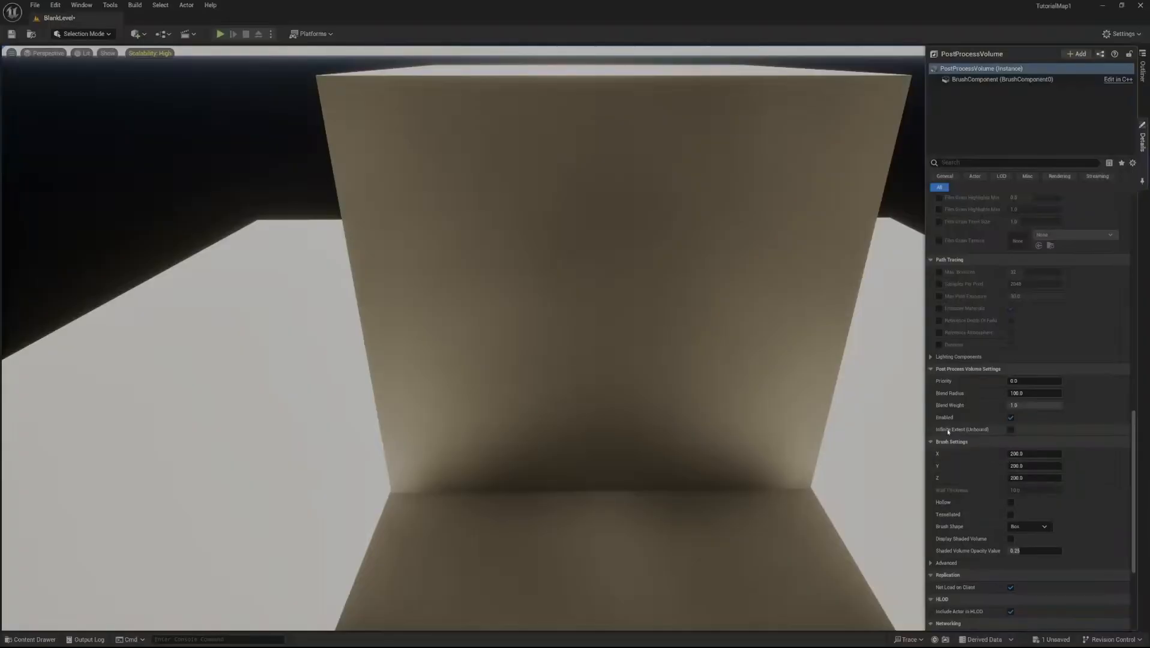
{"action": "left_click", "coordinate": [1012, 431]}
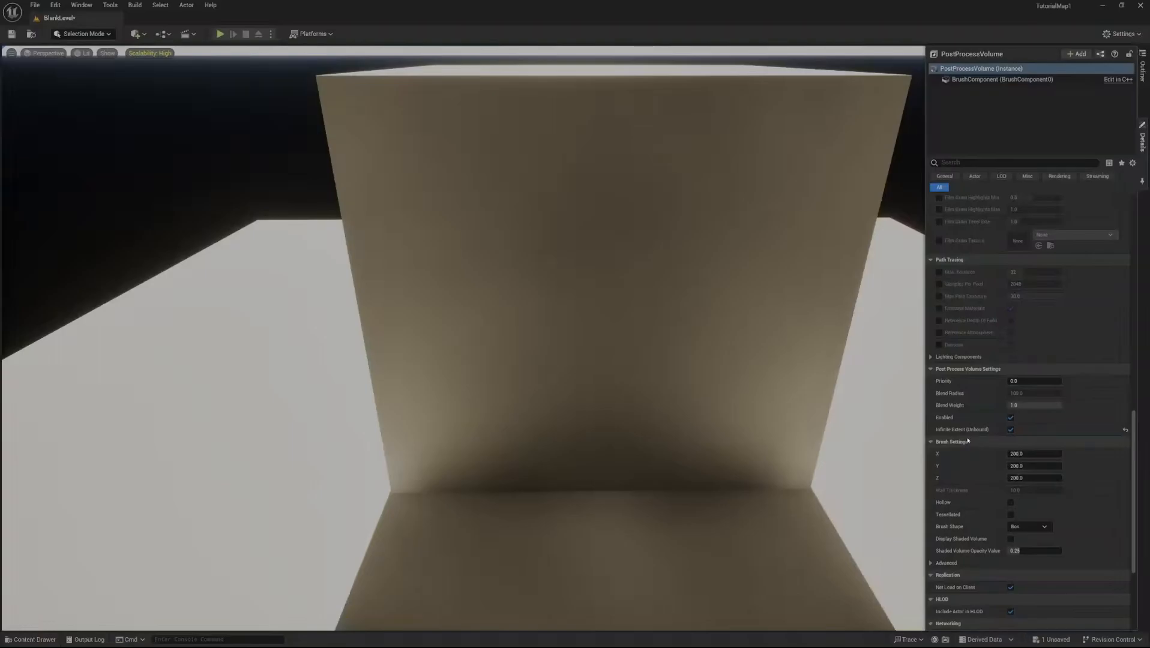
Enable the Min EV100 and Max EV100 exposure overrides of the post process volume and set both to 5
{"action": "scroll", "coordinate": [982, 435], "scroll_direction": "up", "scroll_amount": 15}
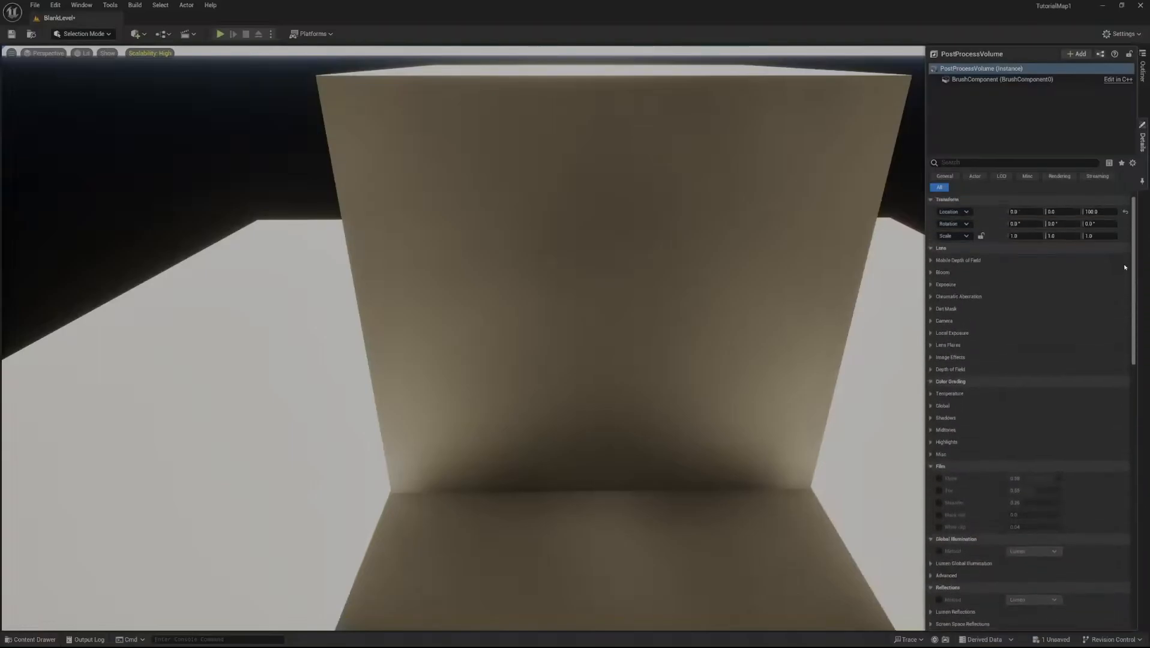
{"action": "left_click", "coordinate": [931, 287]}
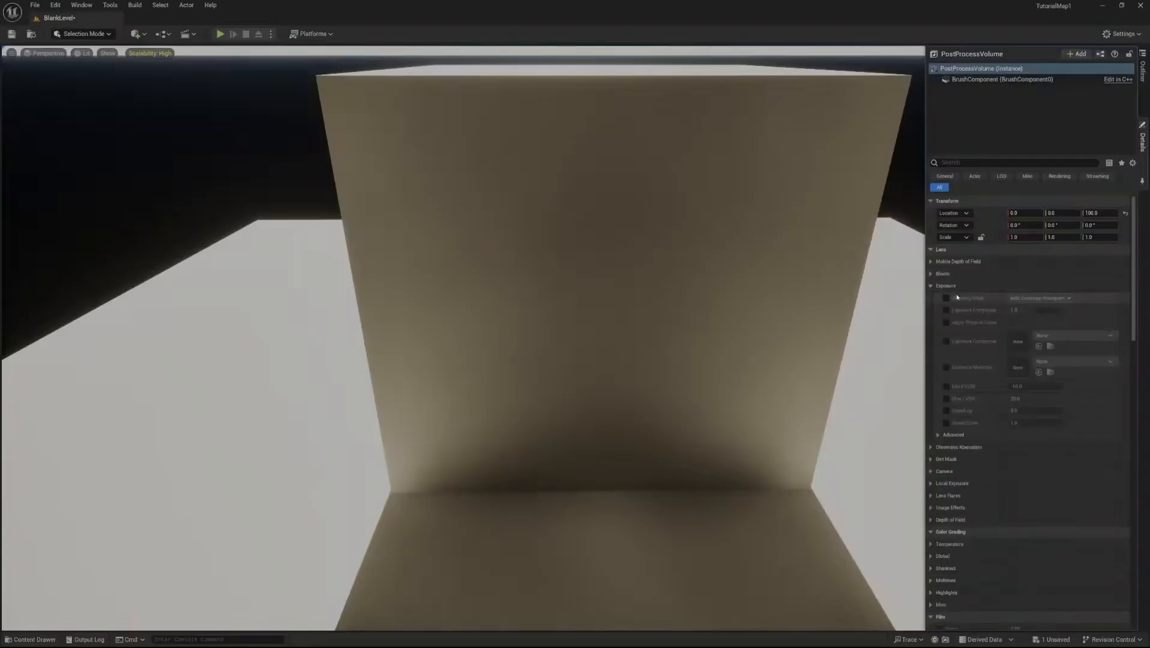
{"action": "left_click", "coordinate": [946, 388]}
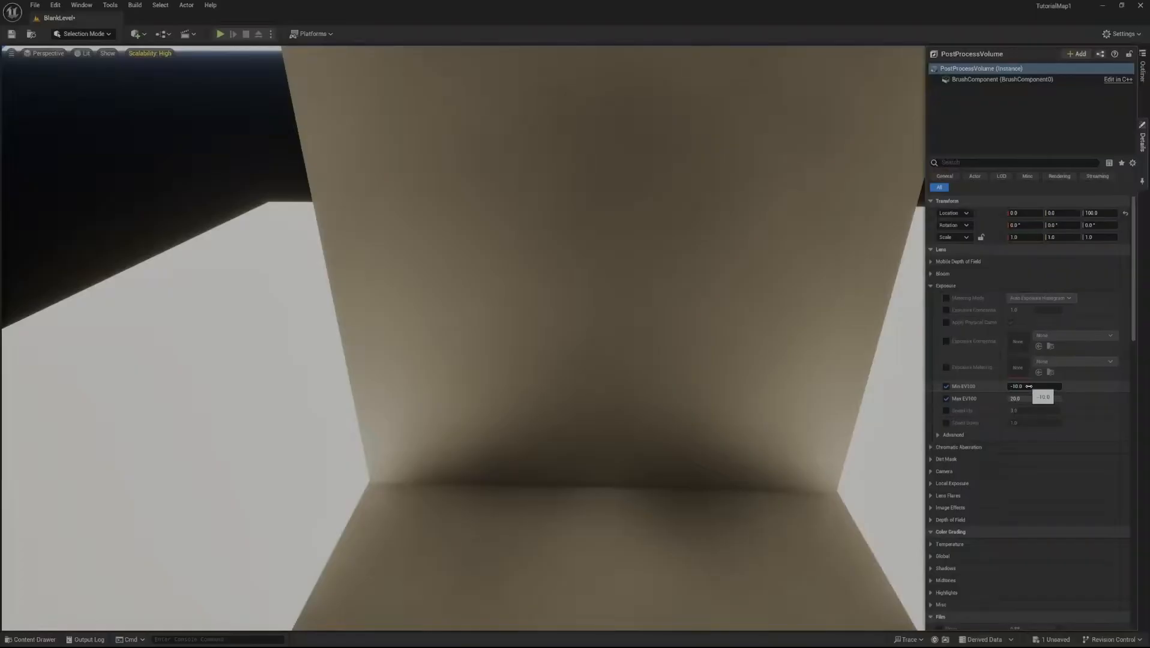
{"action": "left_click", "coordinate": [1034, 387]}
{"action": "type", "text": "5"}
{"action": "key", "text": "Return"}
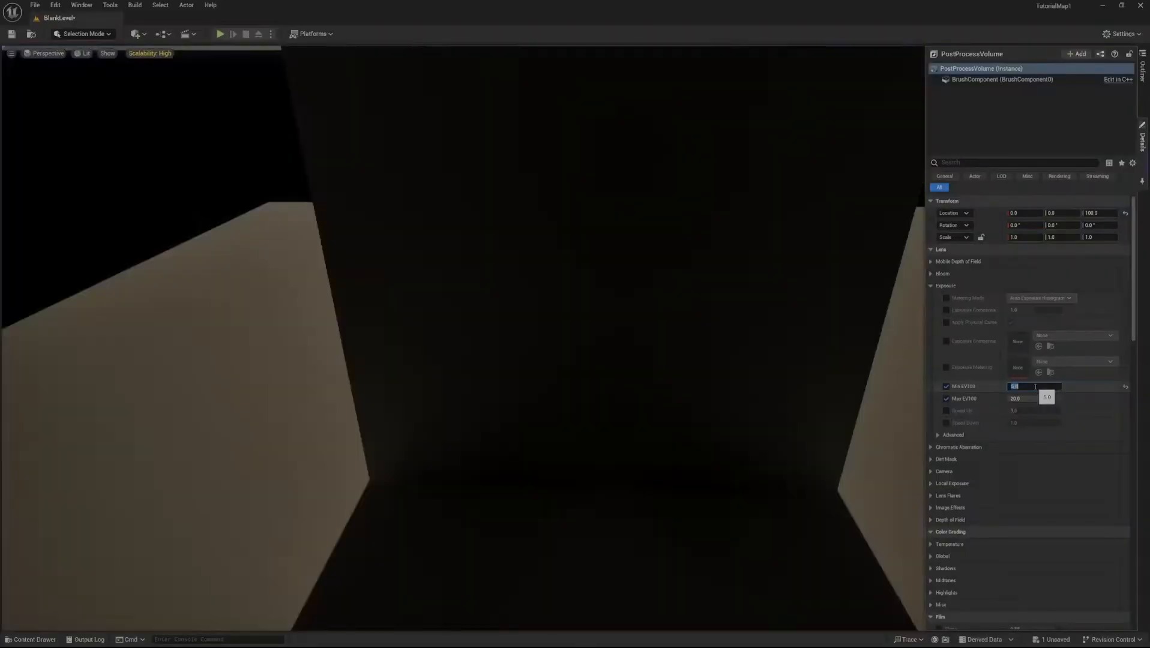
{"action": "left_click", "coordinate": [1034, 398]}
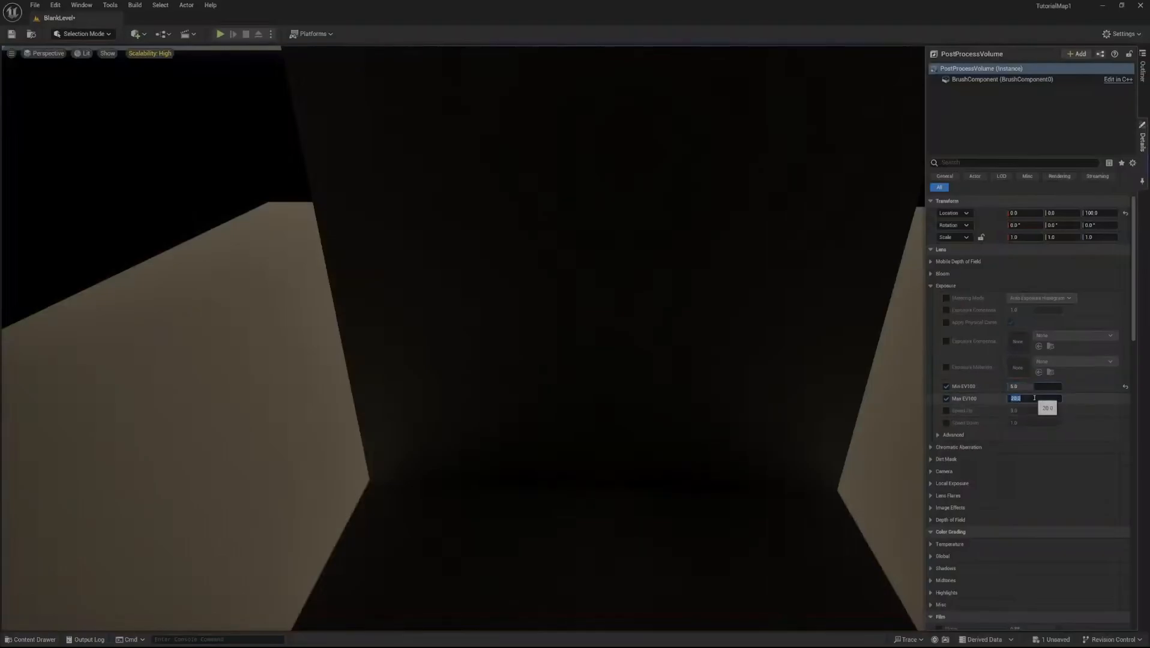
{"action": "right_click_drag", "start_coordinate": [708, 366], "coordinate": [541, 464]}
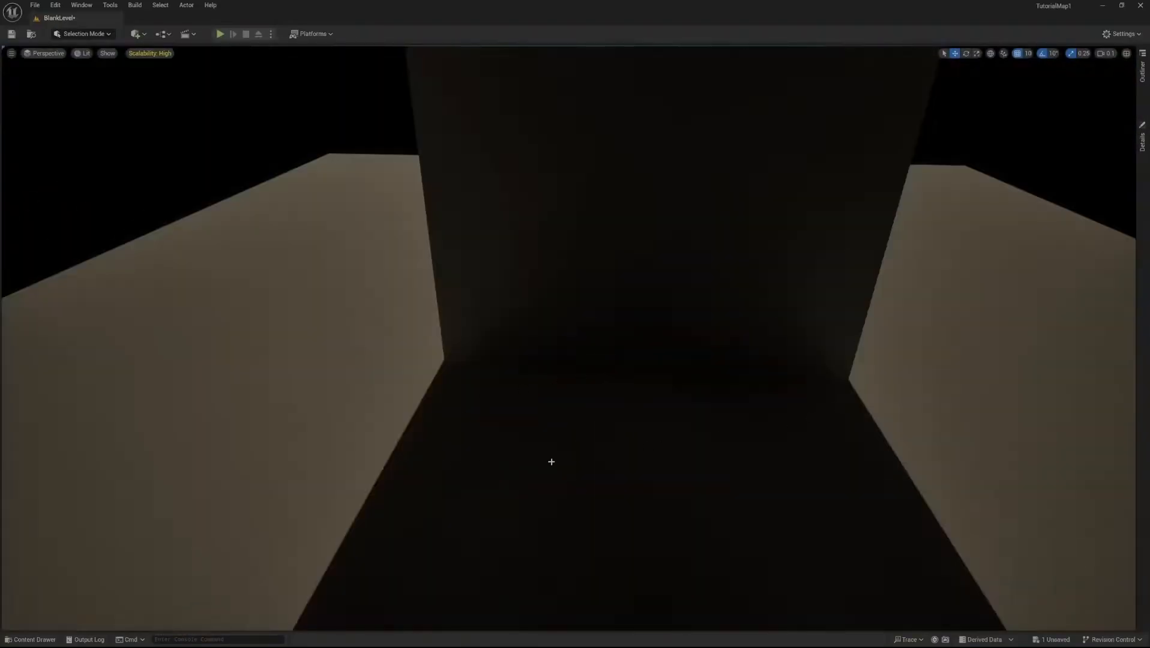
Set the post process volume's exposure range to Min EV100 0 and Max EV100 3
{"action": "left_click", "coordinate": [1143, 138]}
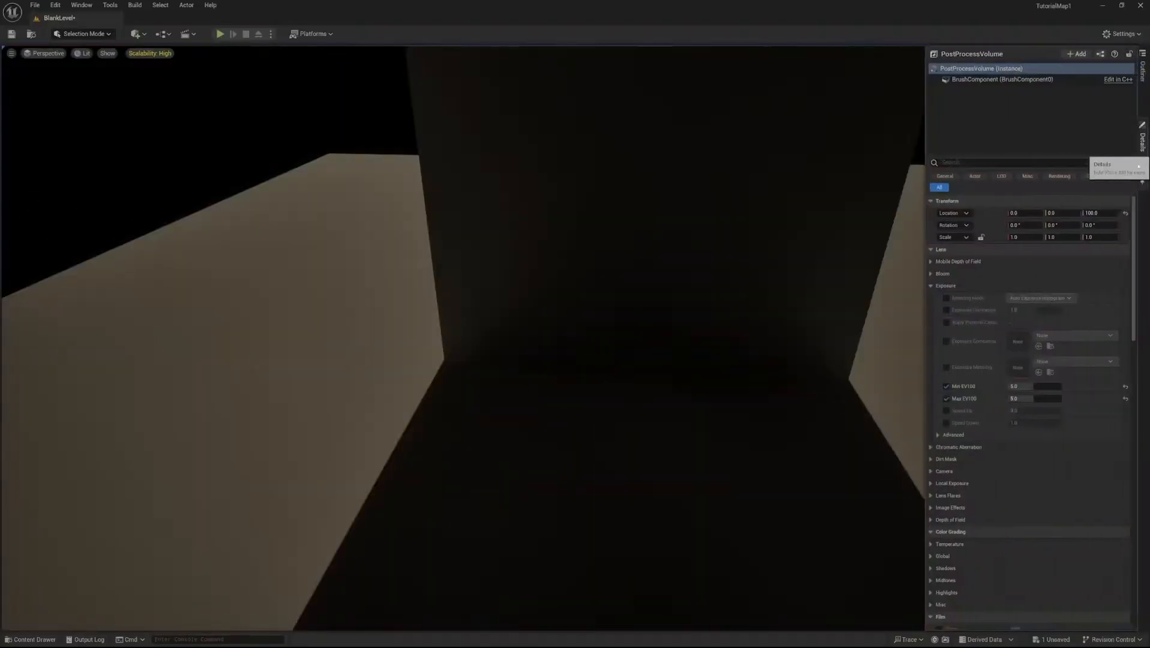
{"action": "left_click", "coordinate": [1033, 388]}
{"action": "type", "text": "0"}
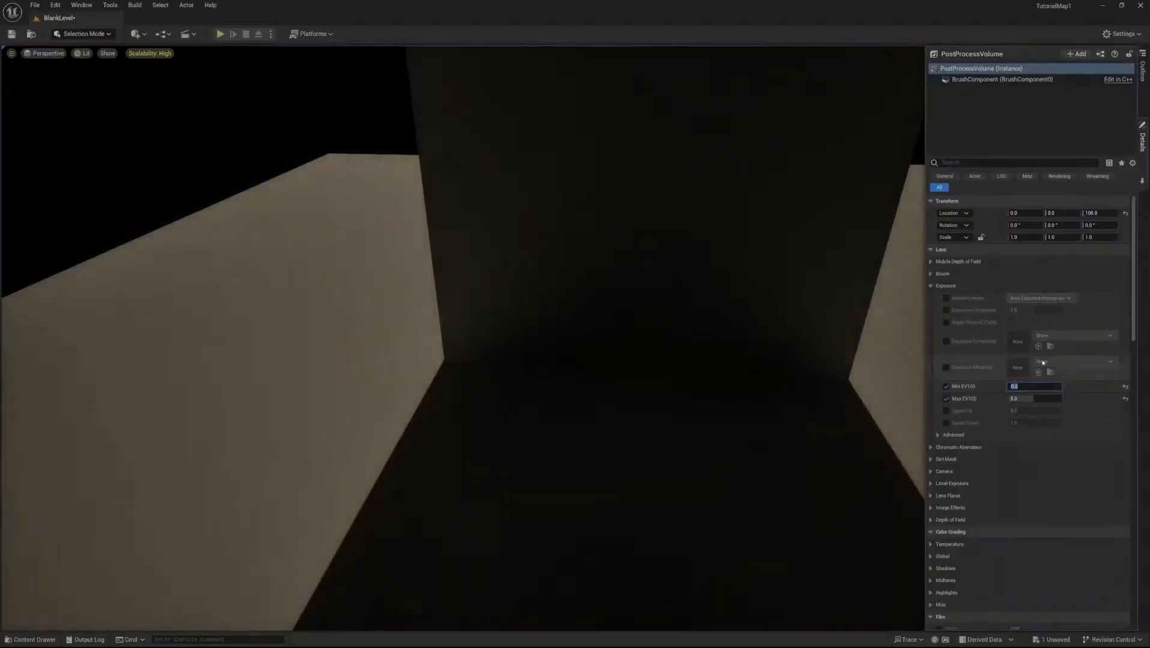
{"action": "left_click", "coordinate": [1034, 399]}
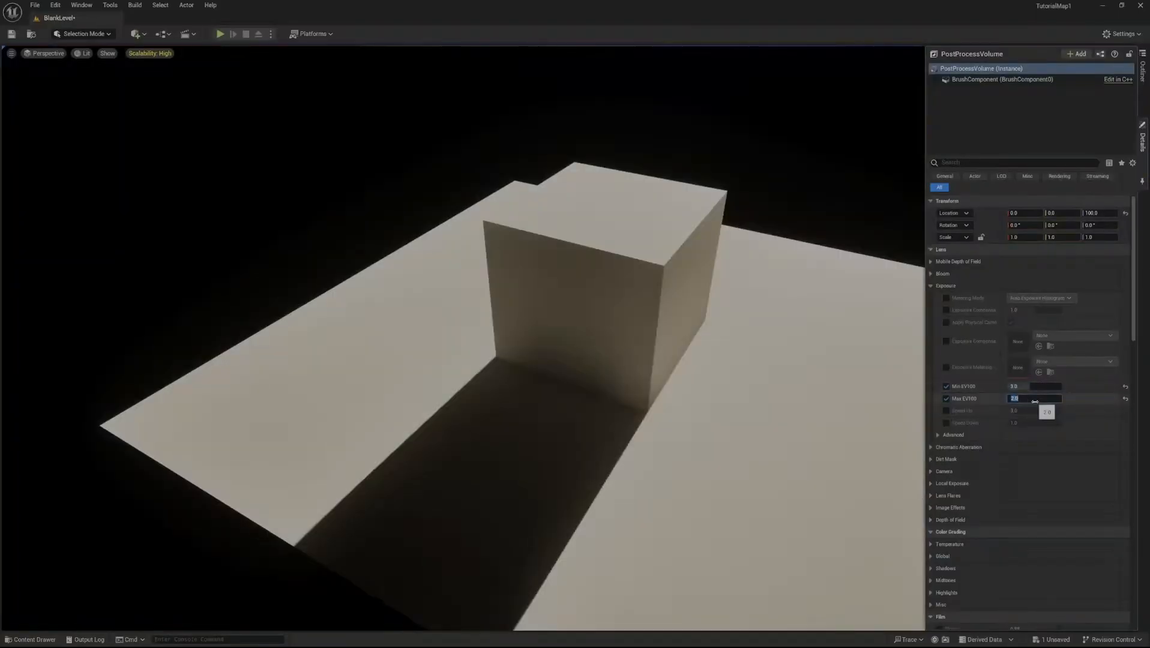
{"action": "type", "text": "3"}
{"action": "key", "text": "Return"}
Examine the cube's dark side and its shadow from near and far under the new exposure range
{"action": "right_click_drag", "start_coordinate": [651, 349], "coordinate": [663, 382]}
{"action": "right_click_drag", "start_coordinate": [514, 437], "coordinate": [513, 353]}
{"action": "right_click_drag", "start_coordinate": [464, 396], "coordinate": [721, 428]}
{"action": "right_click_drag", "start_coordinate": [470, 311], "coordinate": [471, 336]}
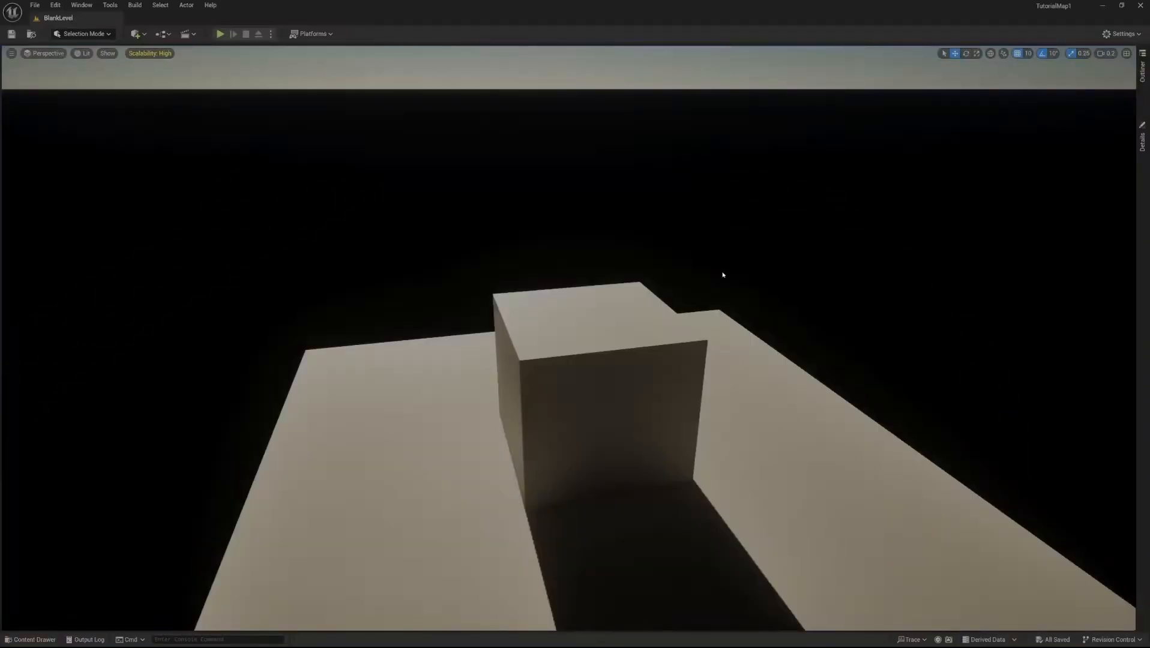
{"action": "right_click_drag", "start_coordinate": [723, 273], "coordinate": [678, 315]}
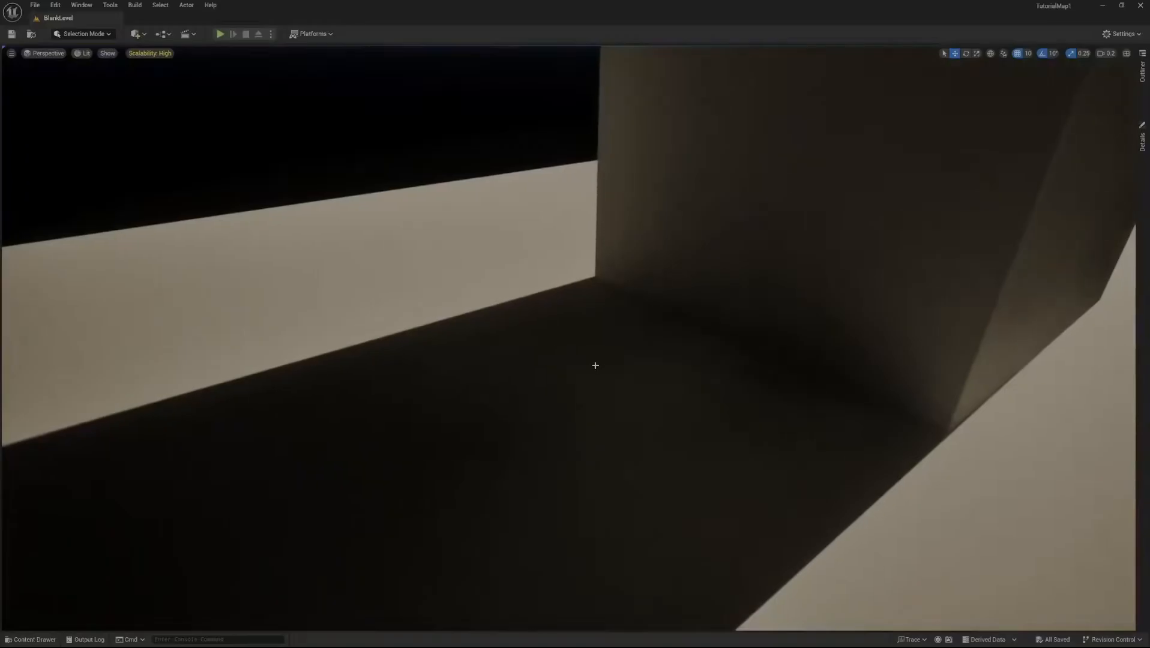
{"action": "right_click_drag", "start_coordinate": [552, 347], "coordinate": [518, 252]}
{"action": "right_click_drag", "start_coordinate": [615, 304], "coordinate": [615, 298]}
{"action": "right_click_drag", "start_coordinate": [628, 134], "coordinate": [554, 215]}
{"action": "mouse_move", "coordinate": [444, 369]}
{"action": "right_mouse_down"}
{"action": "mouse_move", "coordinate": [440, 399]}
{"action": "mouse_move", "coordinate": [432, 372]}
{"action": "right_mouse_up"}
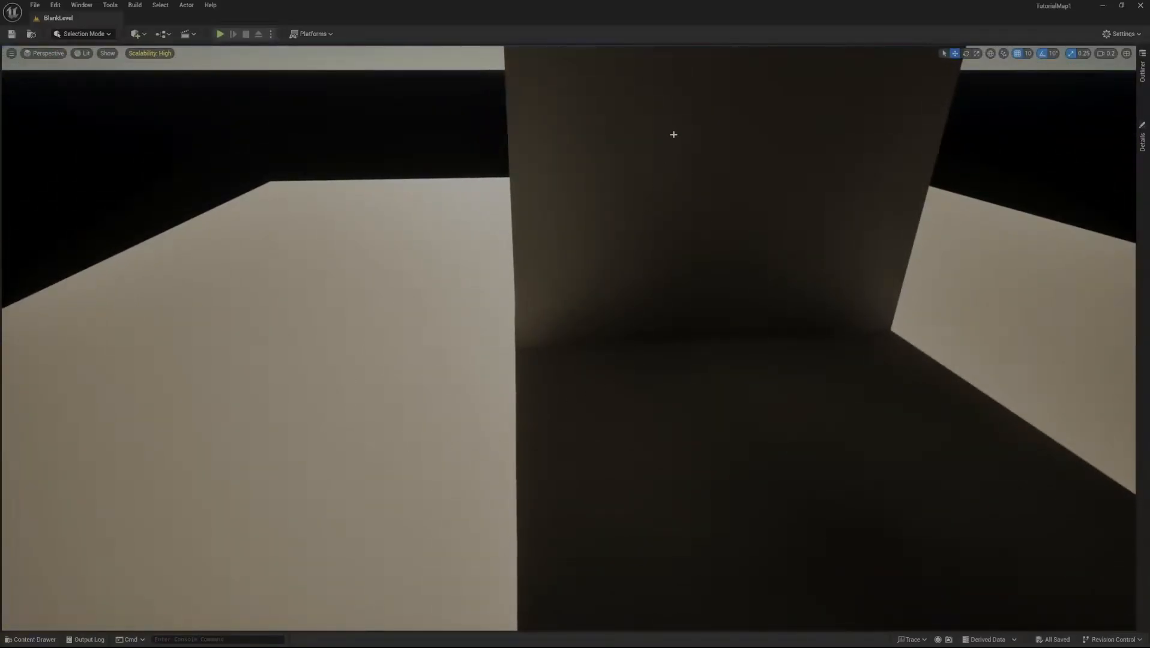
{"action": "right_click_drag", "start_coordinate": [367, 383], "coordinate": [402, 355]}
{"action": "right_click_drag", "start_coordinate": [336, 217], "coordinate": [329, 213]}
Add a Sky Light to the level
{"action": "left_click", "coordinate": [140, 35]}
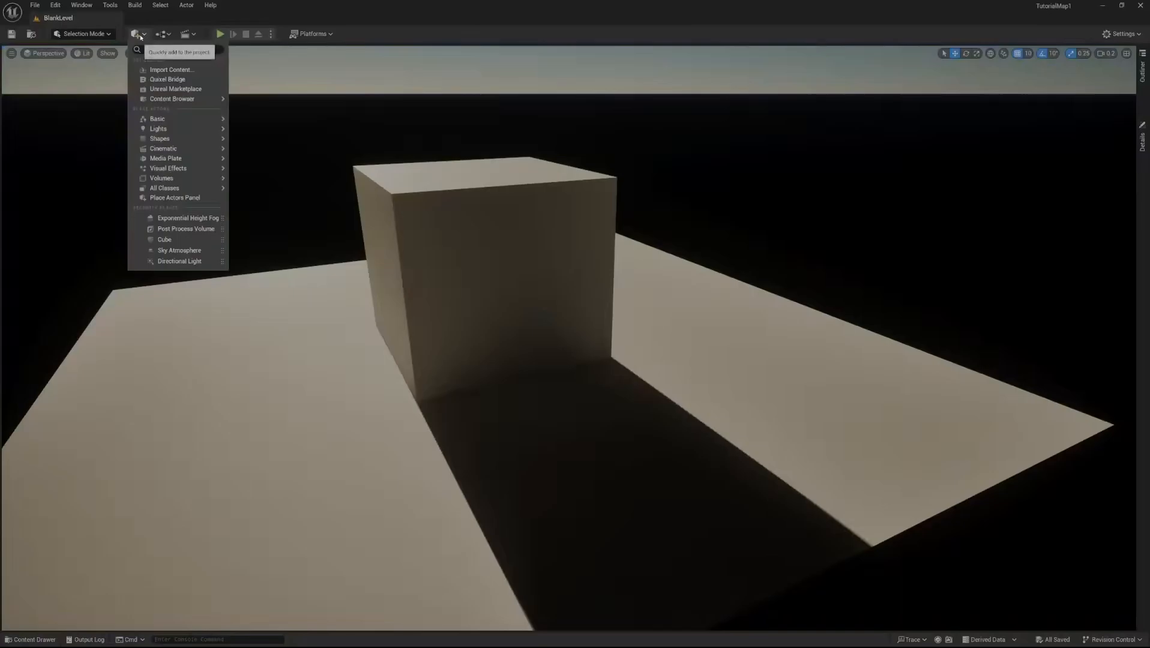
{"action": "mouse_move", "coordinate": [192, 127]}
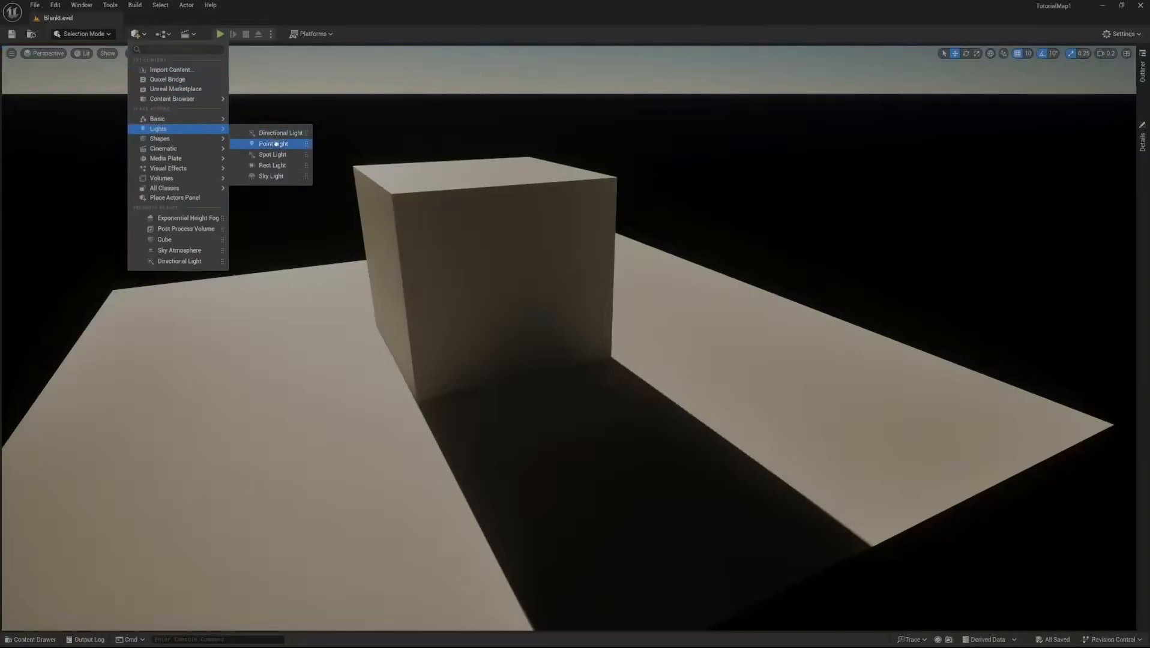
{"action": "left_click", "coordinate": [278, 176]}
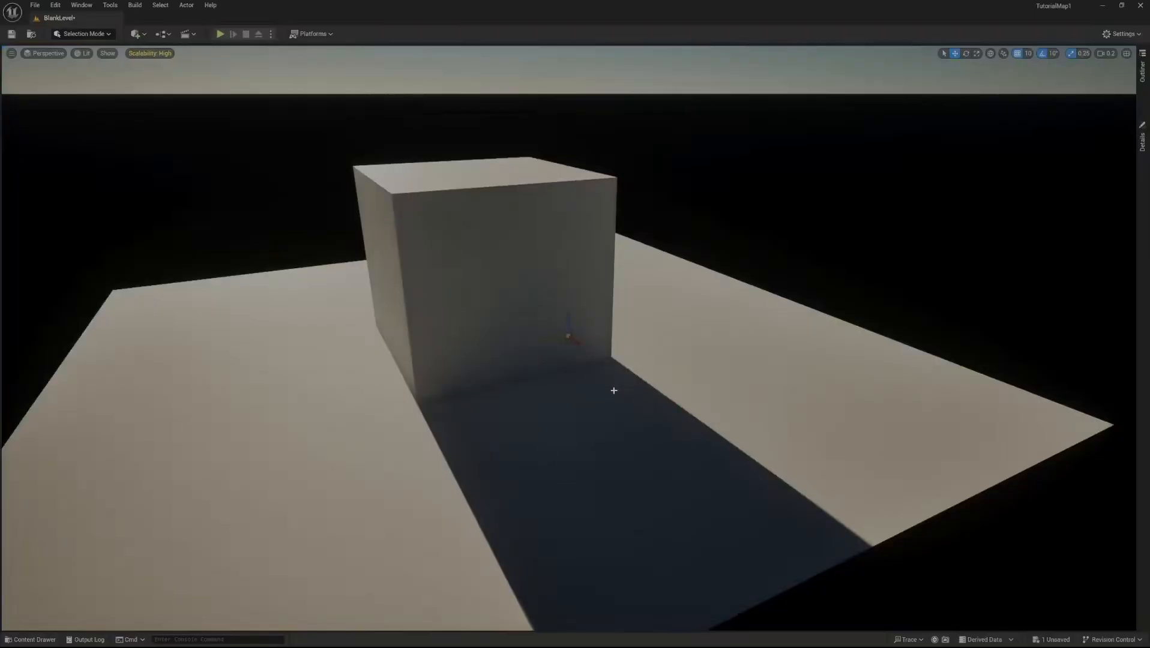
Examine how the sky light tints the cube's shaded faces and its shadow on the plane from several angles
{"action": "mouse_move", "coordinate": [524, 290]}
{"action": "right_mouse_down"}
{"action": "mouse_move", "coordinate": [523, 375]}
{"action": "mouse_move", "coordinate": [520, 290]}
{"action": "right_mouse_up"}
{"action": "key", "text": "w"}
{"action": "right_click_drag", "start_coordinate": [516, 360], "coordinate": [493, 345]}
{"action": "key", "text": "s"}
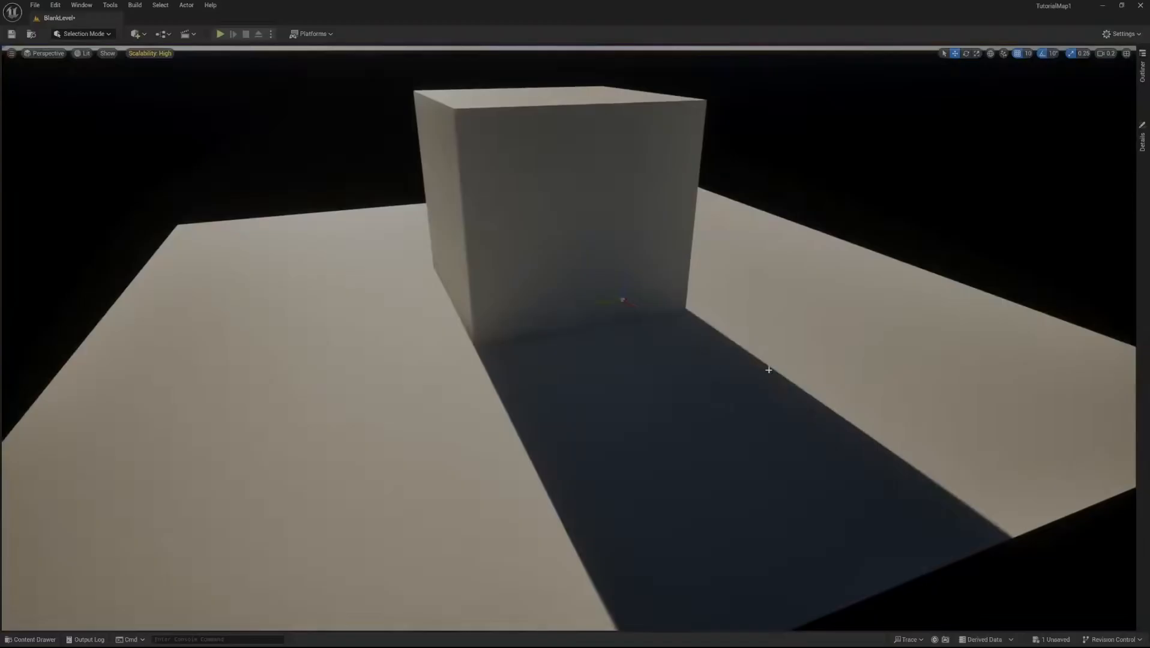
{"action": "key", "text": "d"}
{"action": "right_click_drag", "start_coordinate": [824, 465], "coordinate": [612, 469]}
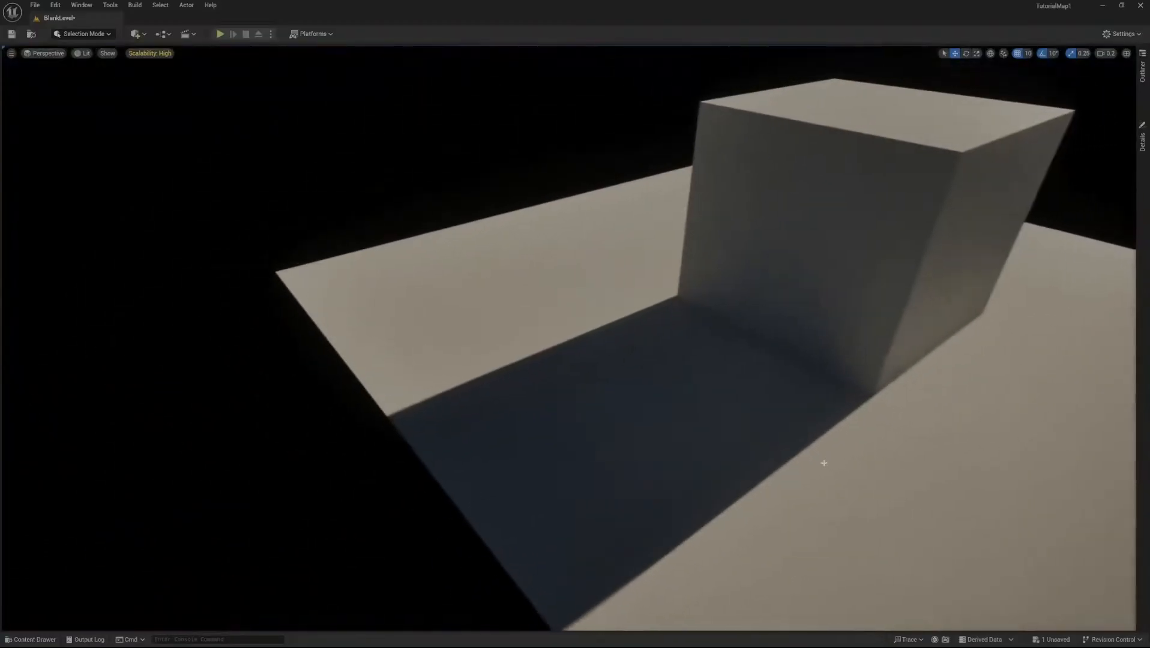
{"action": "key", "text": "s"}
{"action": "right_click_drag", "start_coordinate": [611, 414], "coordinate": [576, 192]}
{"action": "key", "text": "w"}
{"action": "right_click_drag", "start_coordinate": [639, 424], "coordinate": [621, 318]}
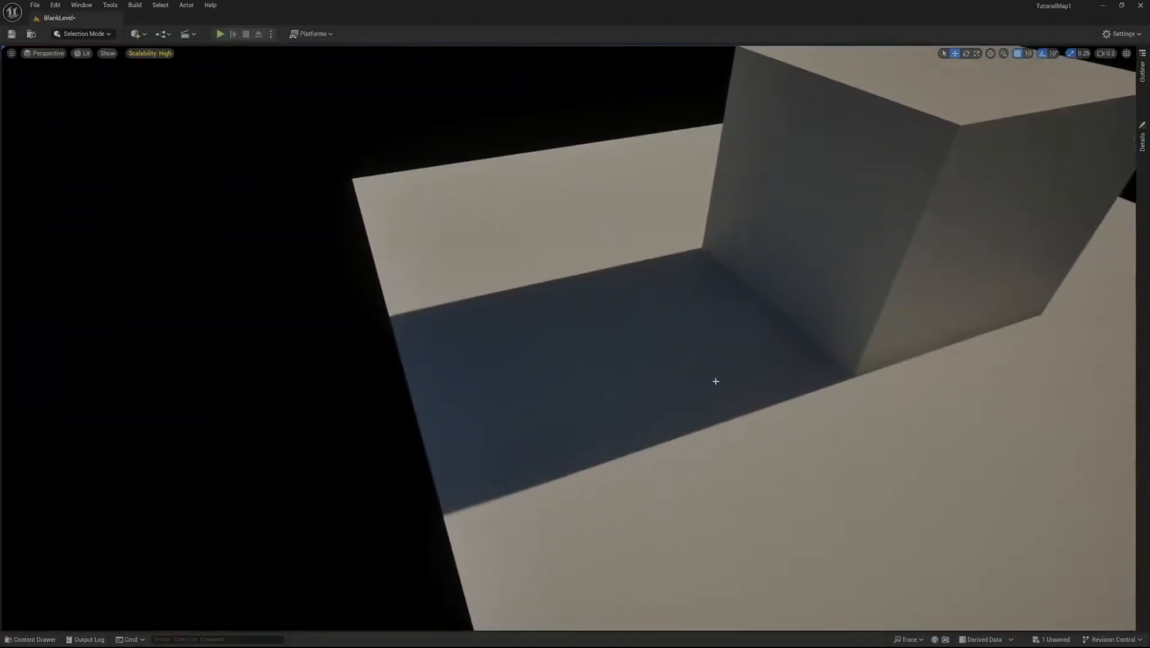
{"action": "right_click_drag", "start_coordinate": [709, 389], "coordinate": [583, 282]}
{"action": "key", "text": "d"}
{"action": "key", "text": "s"}
{"action": "right_click_drag", "start_coordinate": [507, 400], "coordinate": [565, 243]}
{"action": "mouse_move", "coordinate": [555, 461]}
{"action": "right_mouse_down"}
{"action": "mouse_move", "coordinate": [523, 459]}
{"action": "mouse_move", "coordinate": [529, 421]}
{"action": "mouse_move", "coordinate": [555, 462]}
{"action": "right_mouse_up"}
{"action": "right_click_drag", "start_coordinate": [454, 316], "coordinate": [600, 403]}
{"action": "right_click_drag", "start_coordinate": [840, 498], "coordinate": [756, 432]}
{"action": "key", "text": "s"}
Try a higher intensity on the directional light, and reset it to its default
{"action": "left_click", "coordinate": [1142, 69]}
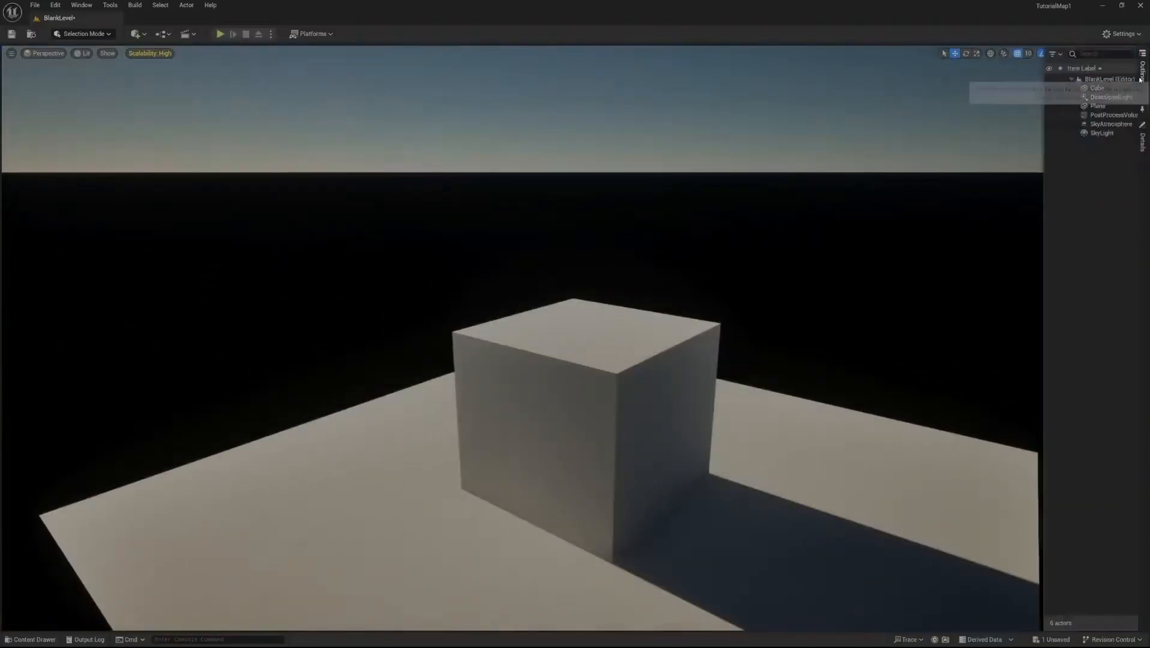
{"action": "left_click", "coordinate": [1061, 98]}
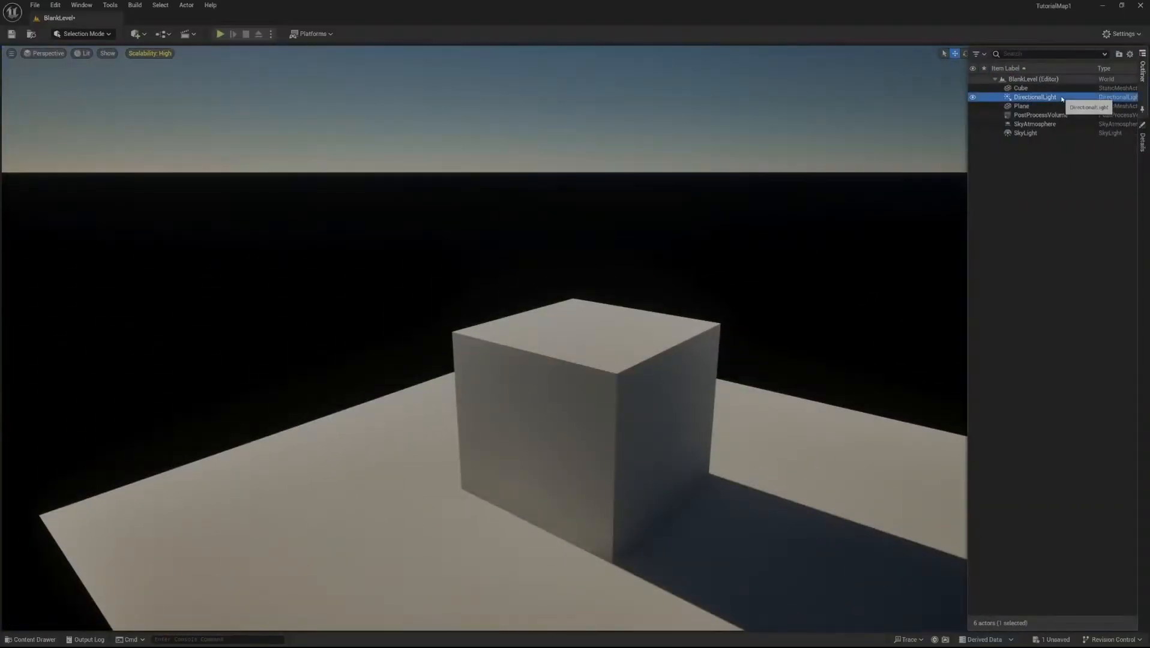
{"action": "left_click", "coordinate": [1143, 141]}
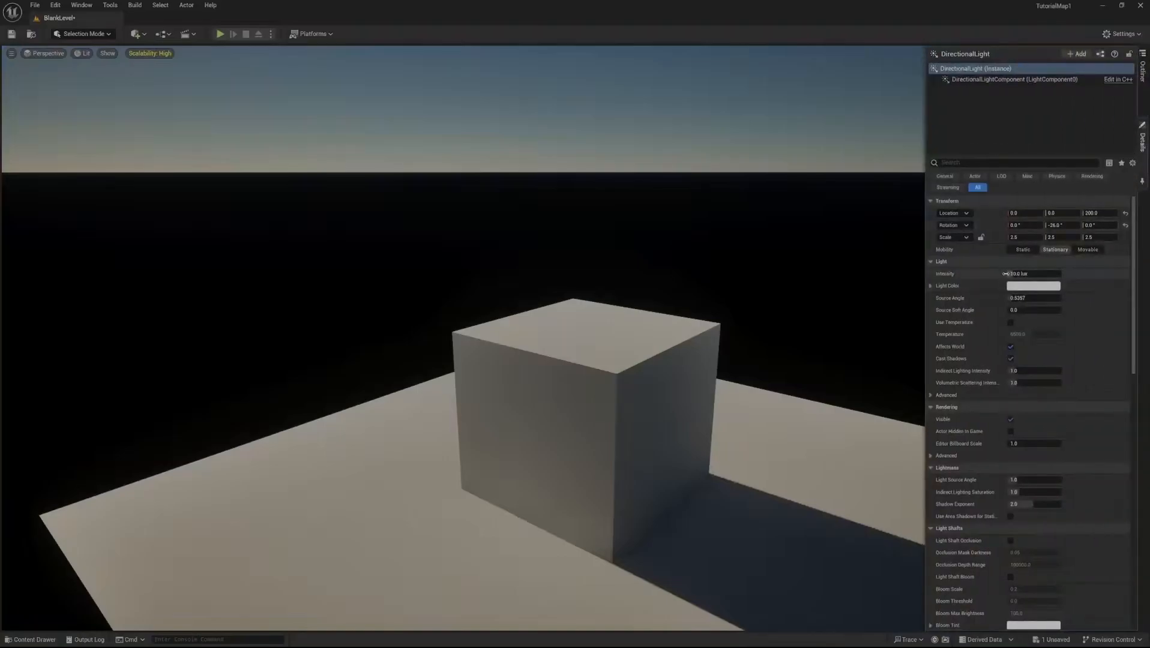
{"action": "scroll", "coordinate": [1045, 333], "scroll_direction": "down", "scroll_amount": 5}
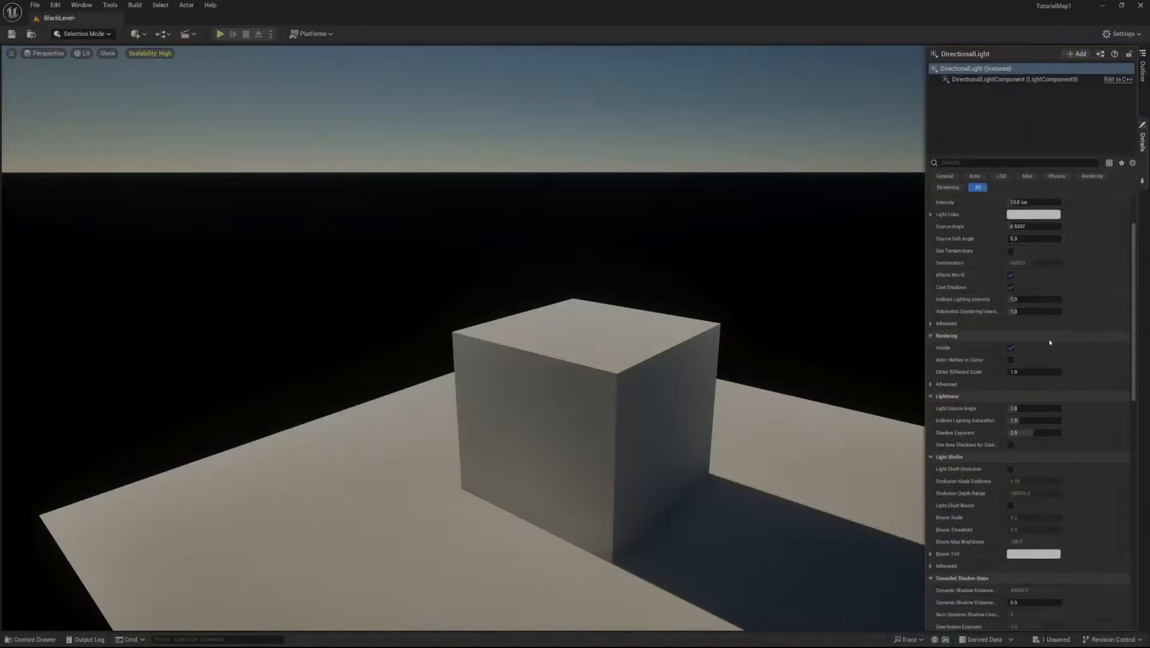
{"action": "scroll", "coordinate": [1035, 441], "scroll_direction": "up", "scroll_amount": 5}
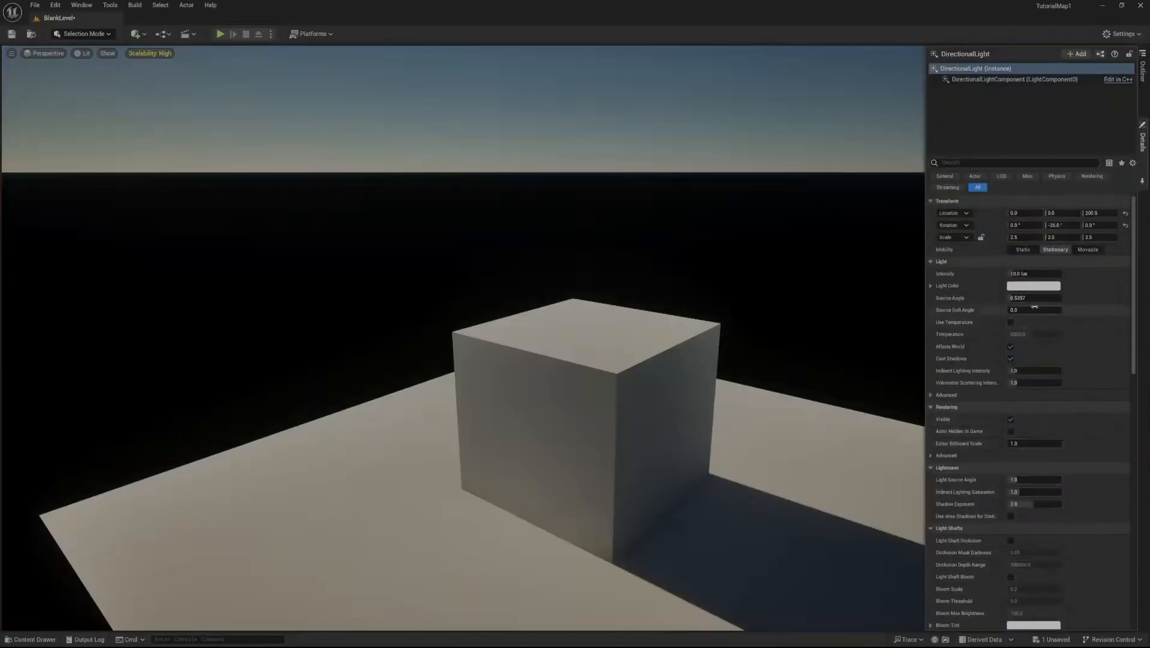
{"action": "left_click_drag", "start_coordinate": [1021, 273], "coordinate": [1107, 280]}
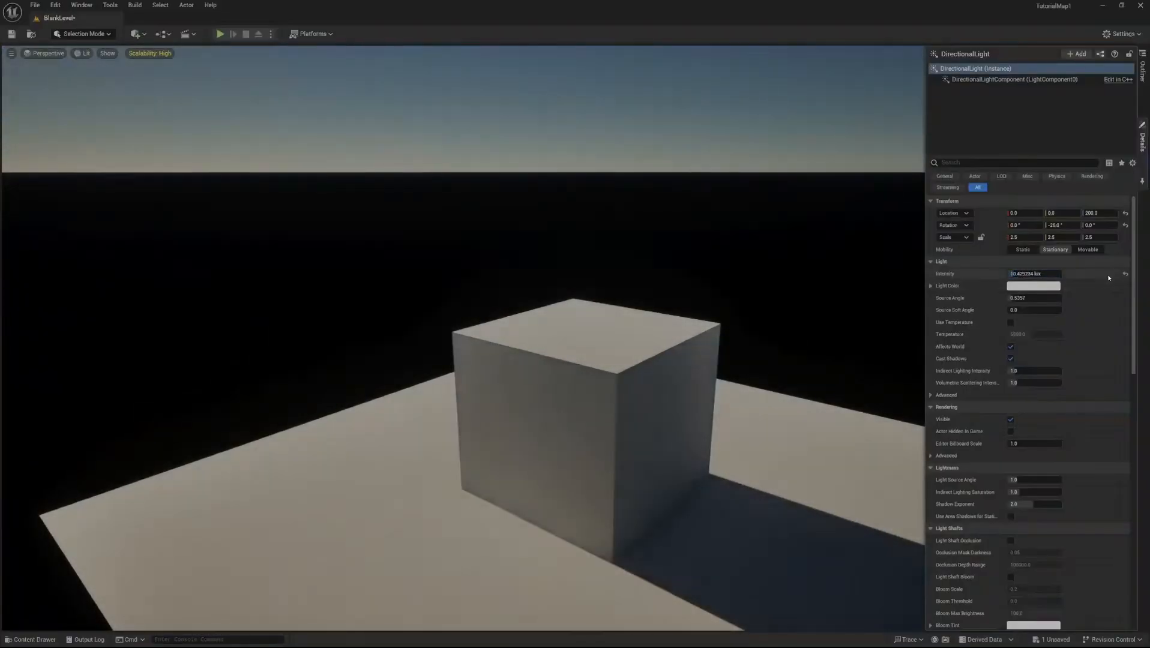
{"action": "left_click", "coordinate": [1125, 274]}
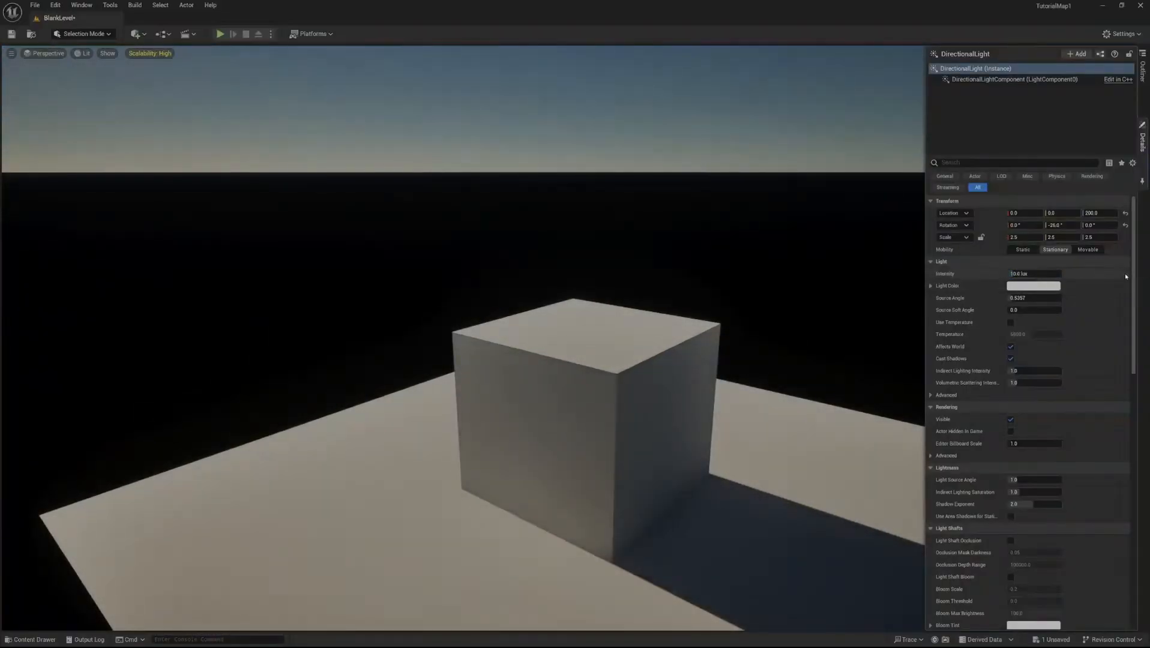
Try a different light color on the directional light, and switch its Cast Shadows option off and back on
{"action": "left_click", "coordinate": [1033, 287]}
{"action": "left_click_drag", "start_coordinate": [911, 370], "coordinate": [866, 374]}
{"action": "left_click", "coordinate": [1007, 512]}
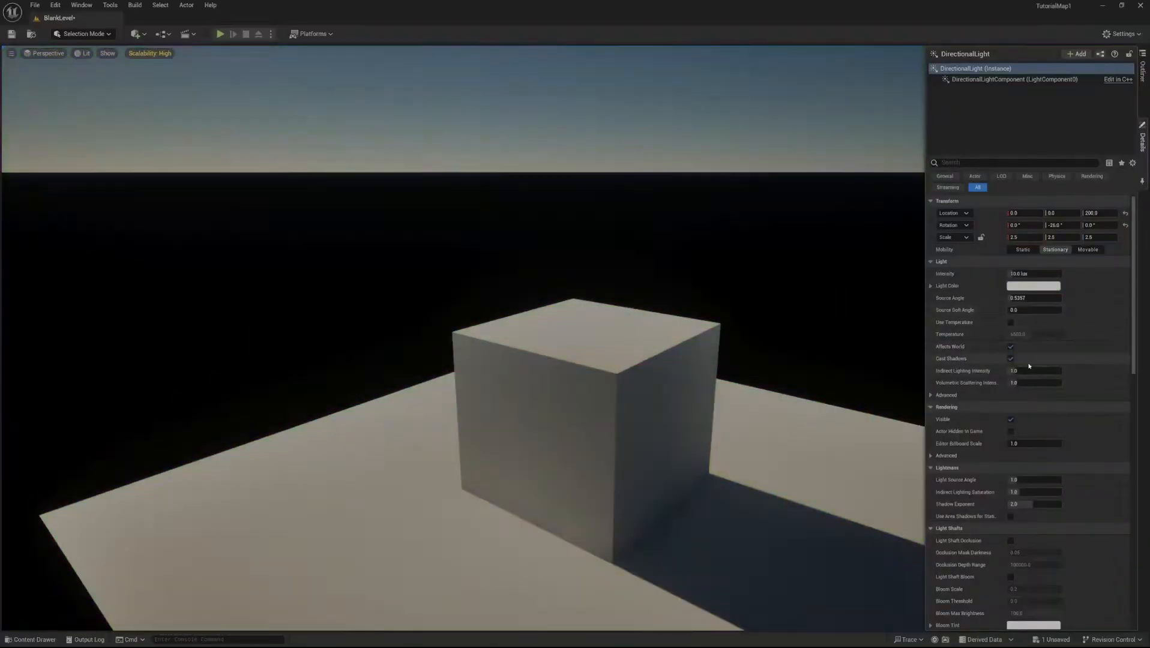
{"action": "left_click", "coordinate": [1011, 359]}
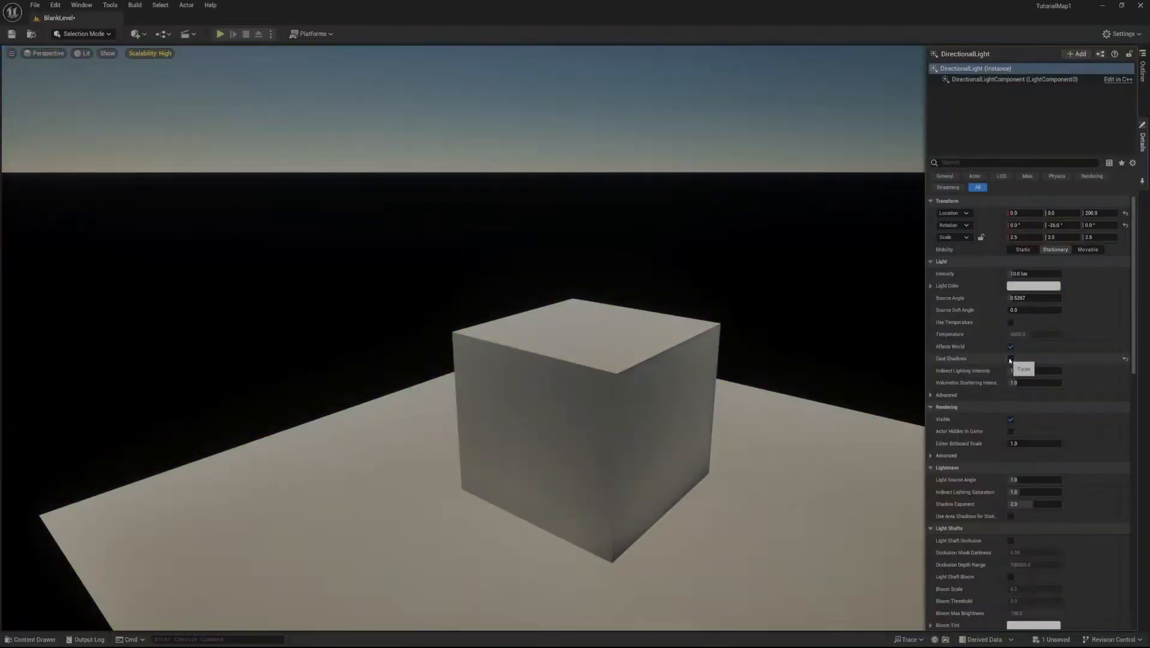
{"action": "left_click", "coordinate": [1011, 359]}
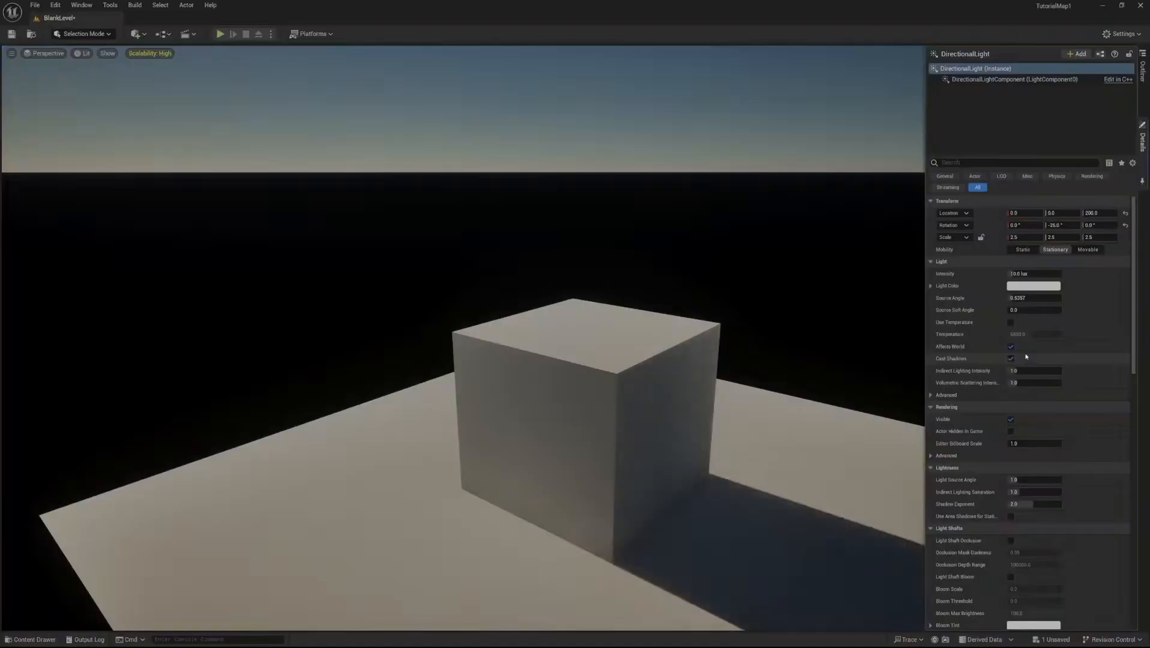
Switch the directional light's Affects World option off and back on to compare the lighting on the cube and plane
{"action": "left_click", "coordinate": [1011, 350]}
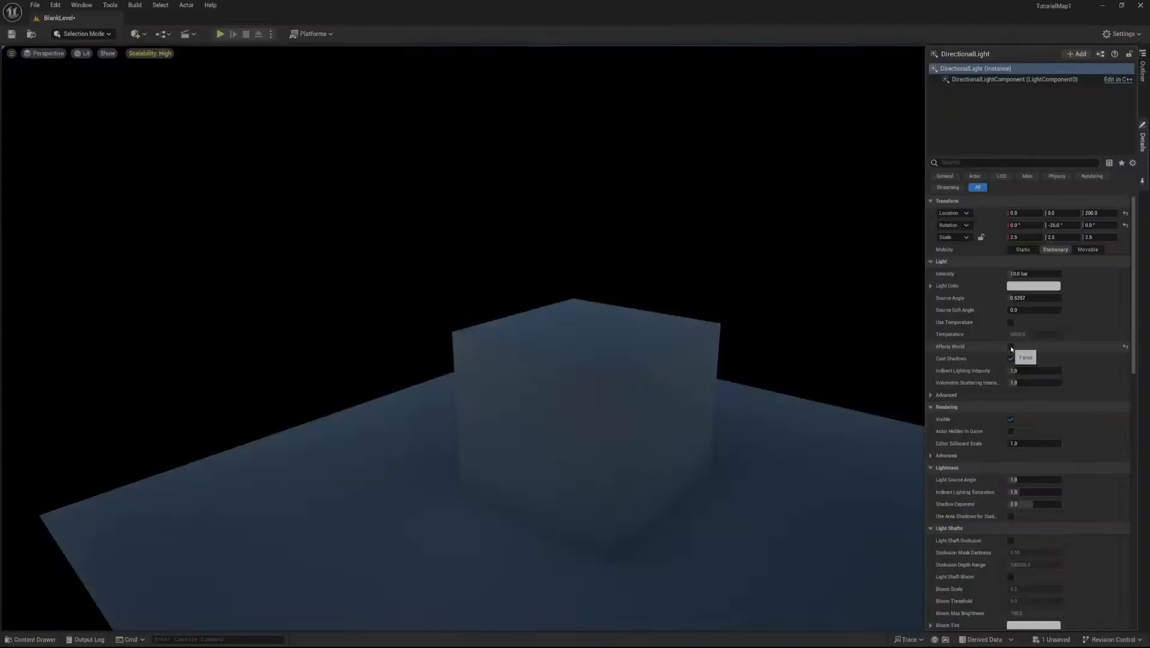
{"action": "left_click", "coordinate": [1011, 349]}
{"action": "right_click_drag", "start_coordinate": [901, 434], "coordinate": [912, 453]}
{"action": "mouse_move", "coordinate": [544, 315]}
{"action": "right_mouse_down"}
{"action": "mouse_move", "coordinate": [565, 366]}
{"action": "mouse_move", "coordinate": [544, 316]}
{"action": "right_mouse_up"}
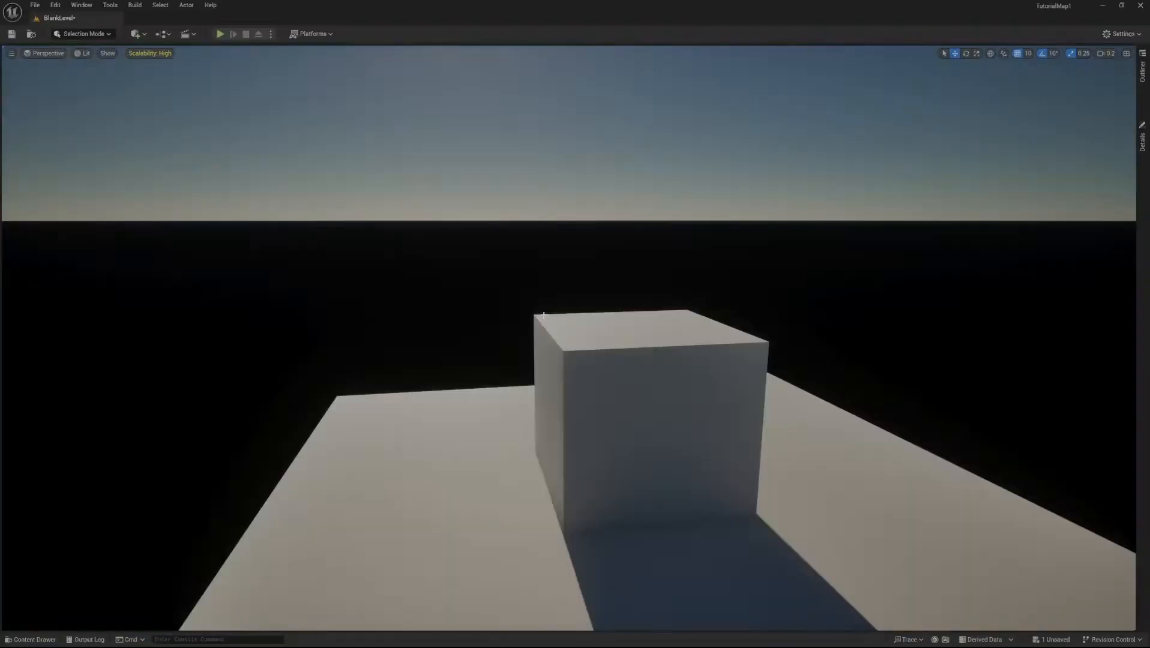
{"action": "mouse_move", "coordinate": [624, 348]}
{"action": "right_mouse_down"}
{"action": "mouse_move", "coordinate": [594, 312]}
{"action": "mouse_move", "coordinate": [636, 366]}
{"action": "mouse_move", "coordinate": [624, 347]}
{"action": "right_mouse_up"}
Add an Exponential Height Fog to the level
{"action": "left_click", "coordinate": [137, 34]}
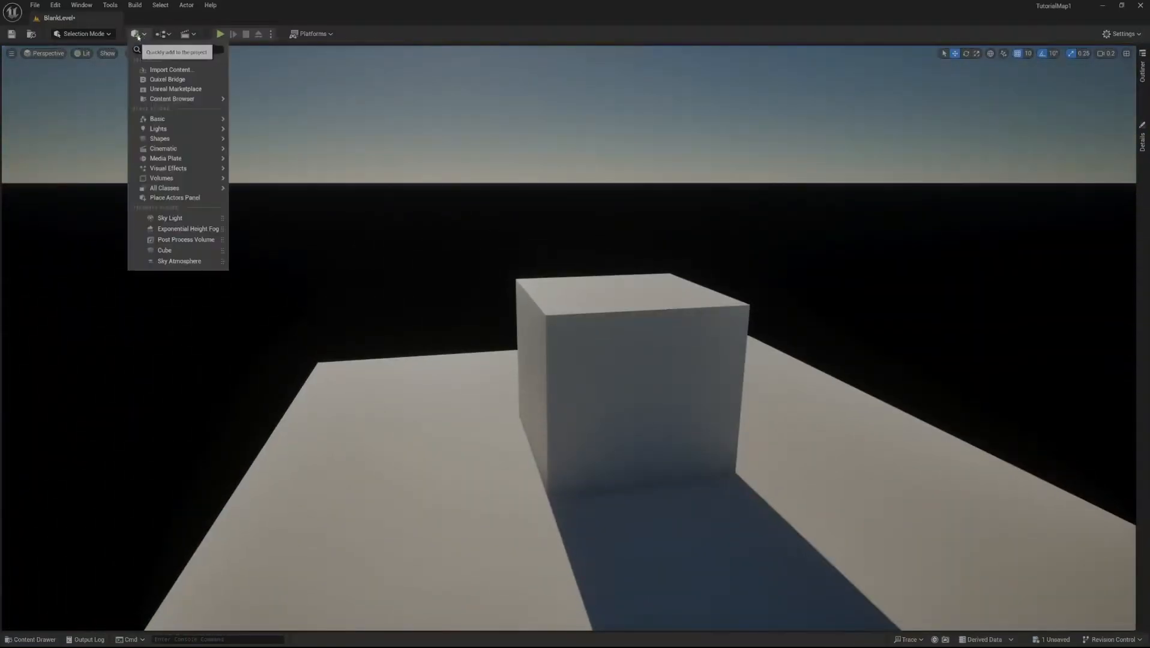
{"action": "mouse_move", "coordinate": [189, 131]}
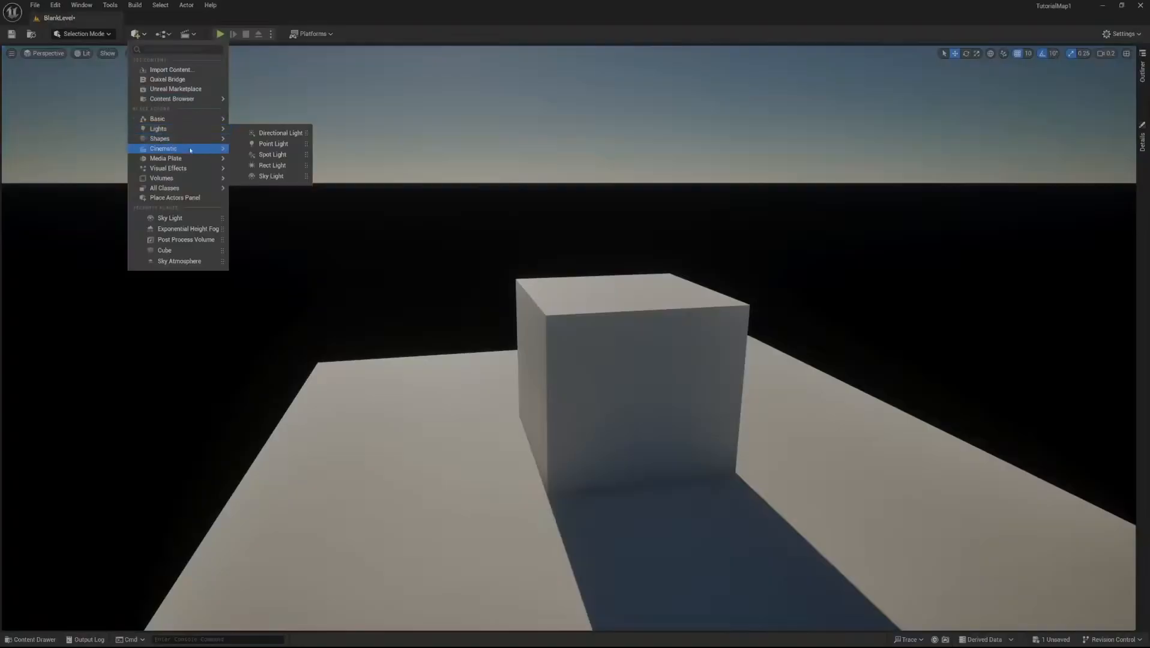
{"action": "mouse_move", "coordinate": [192, 169]}
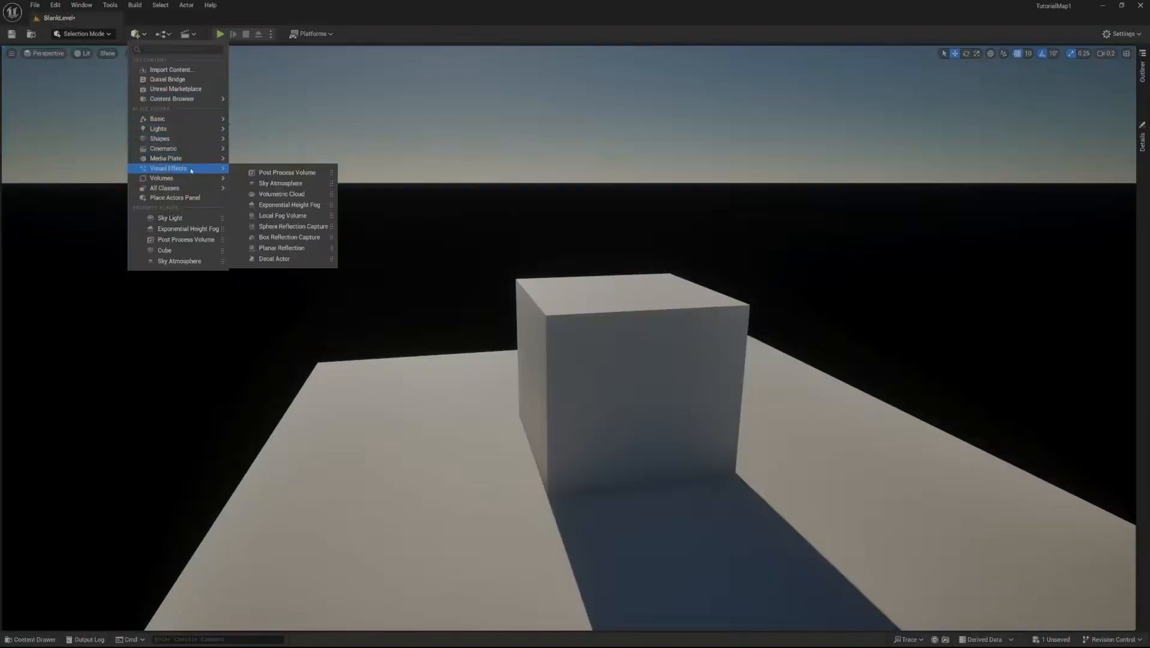
{"action": "left_click", "coordinate": [299, 206]}
Examine how the height fog fills the horizon and the area below it, toward and away from the sun
{"action": "right_click_drag", "start_coordinate": [506, 425], "coordinate": [367, 421]}
{"action": "right_click_drag", "start_coordinate": [581, 432], "coordinate": [781, 422]}
{"action": "right_click_drag", "start_coordinate": [570, 339], "coordinate": [606, 162]}
{"action": "right_click_drag", "start_coordinate": [523, 445], "coordinate": [410, 399]}
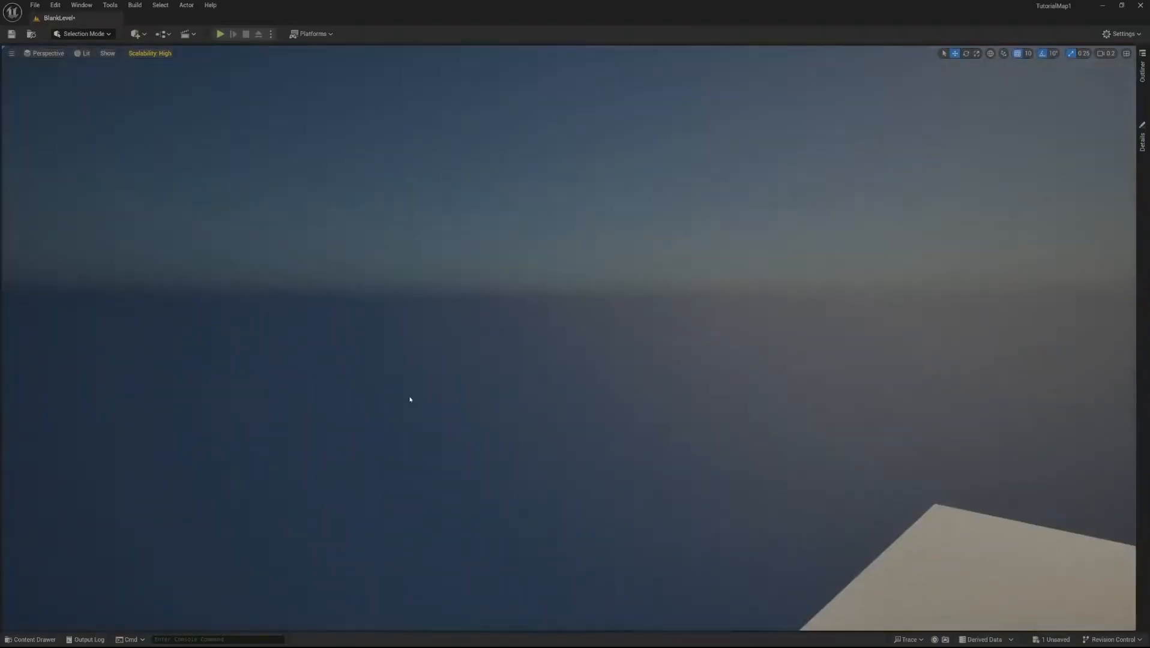
{"action": "right_click_drag", "start_coordinate": [547, 399], "coordinate": [576, 140]}
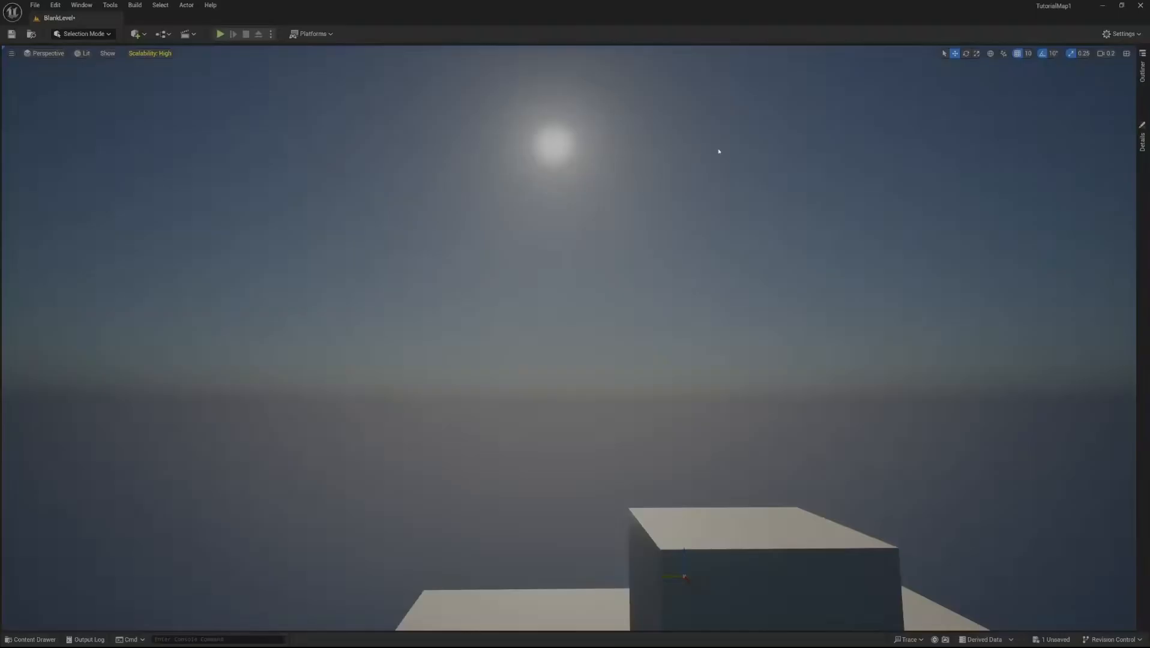
{"action": "right_click_drag", "start_coordinate": [647, 226], "coordinate": [737, 223]}
{"action": "key", "text": "s"}
{"action": "right_click_drag", "start_coordinate": [505, 245], "coordinate": [488, 259]}
{"action": "key", "text": "w"}
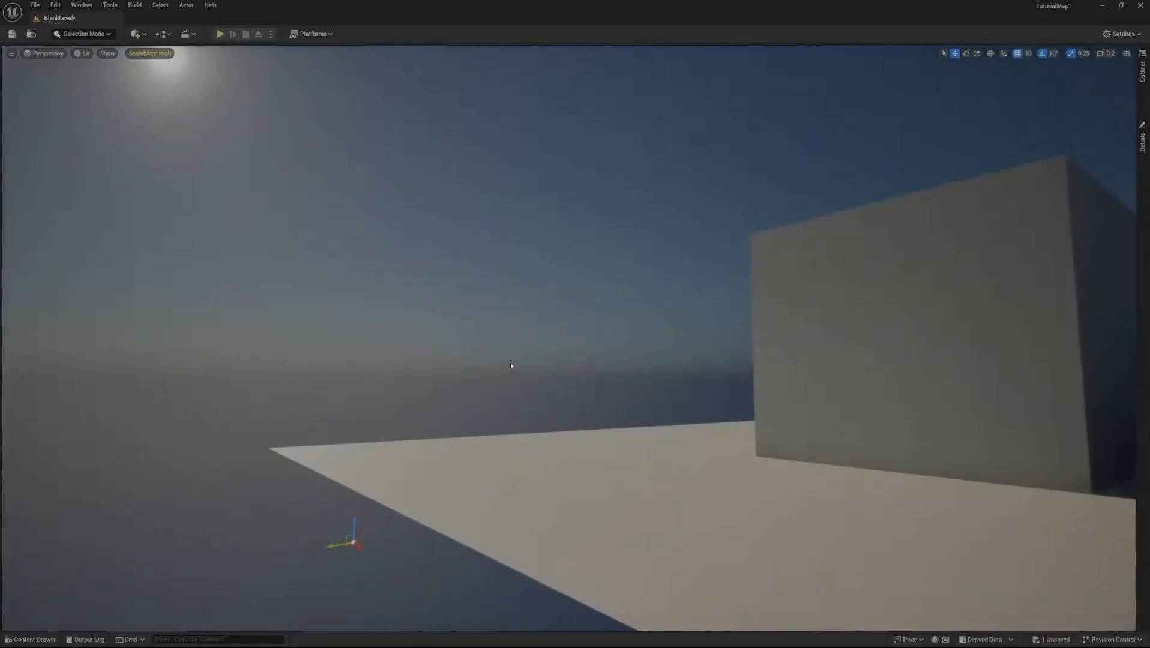
{"action": "right_click_drag", "start_coordinate": [544, 374], "coordinate": [549, 337]}
{"action": "key", "text": "w"}
{"action": "key", "text": "s"}
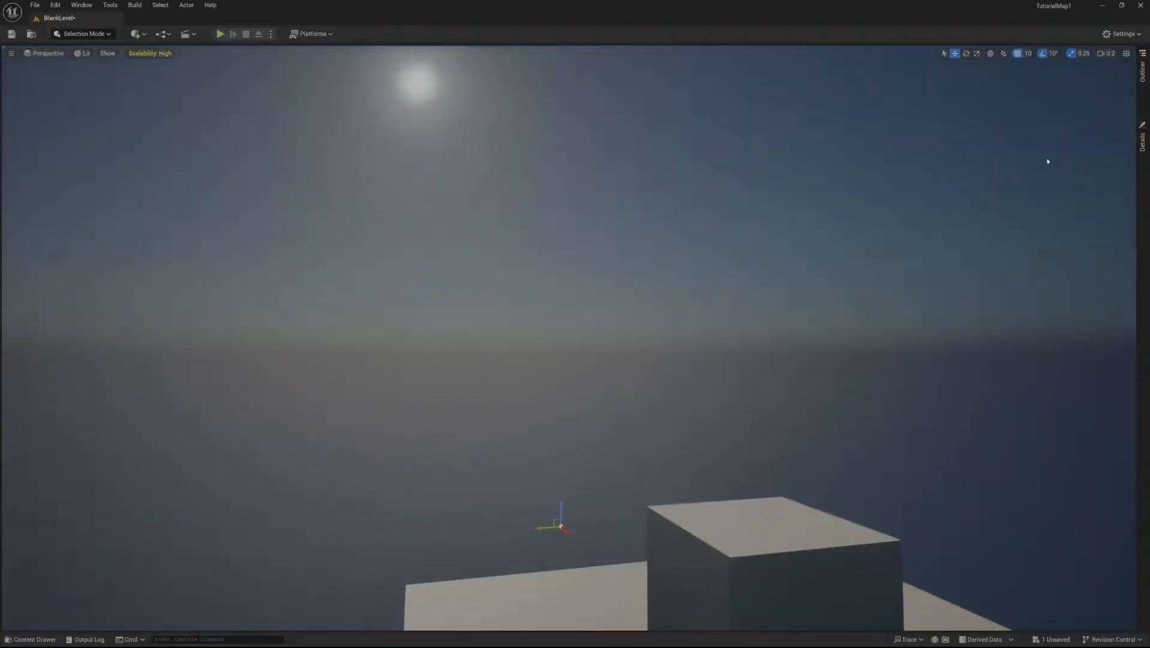
Try higher and lower Fog Density values on the exponential height fog, and restore the default density
{"action": "left_click", "coordinate": [1143, 139]}
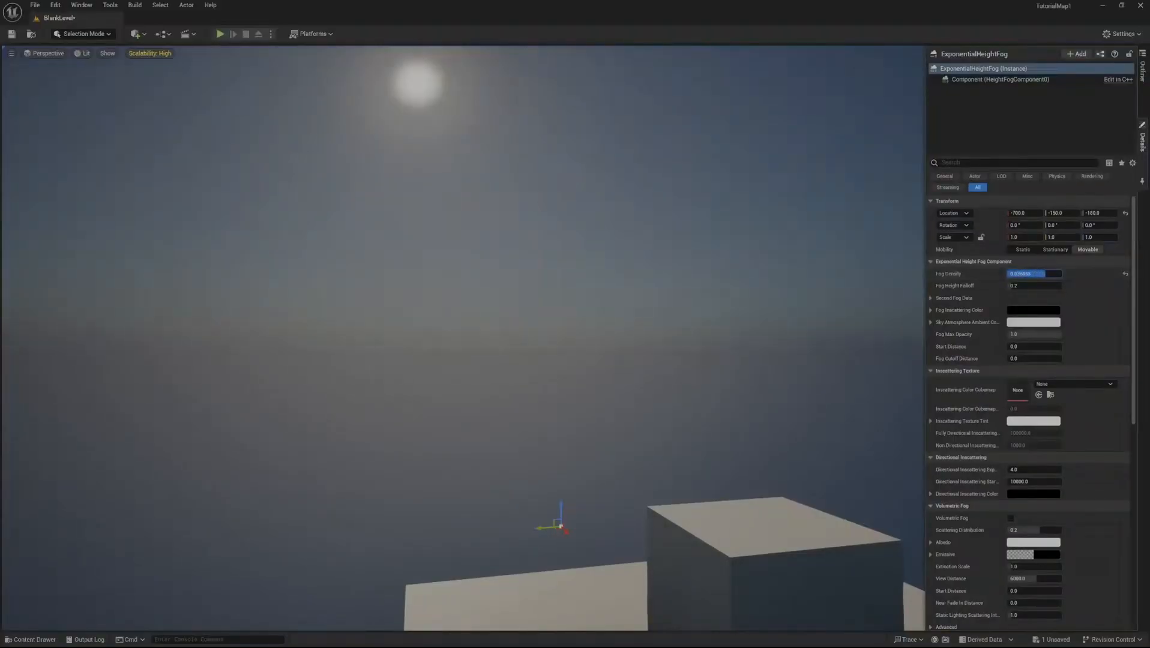
{"action": "type", "text": "0.003213"}
{"action": "left_click_drag", "start_coordinate": [1011, 274], "coordinate": [1013, 274]}
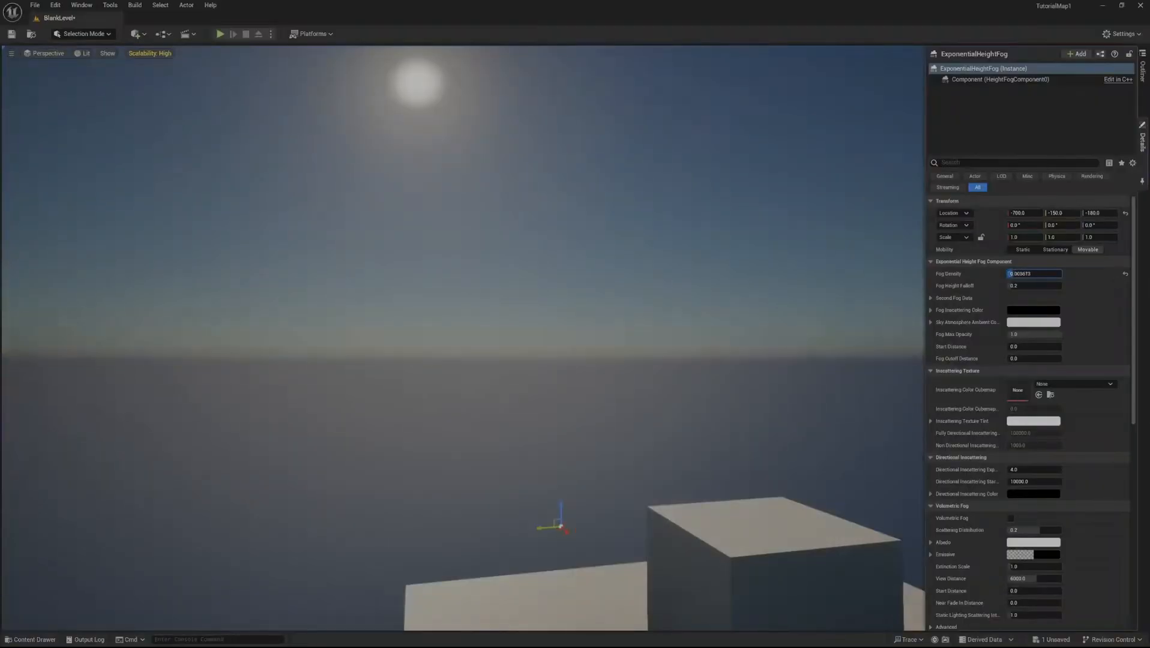
{"action": "key", "text": "ctrl+z"}
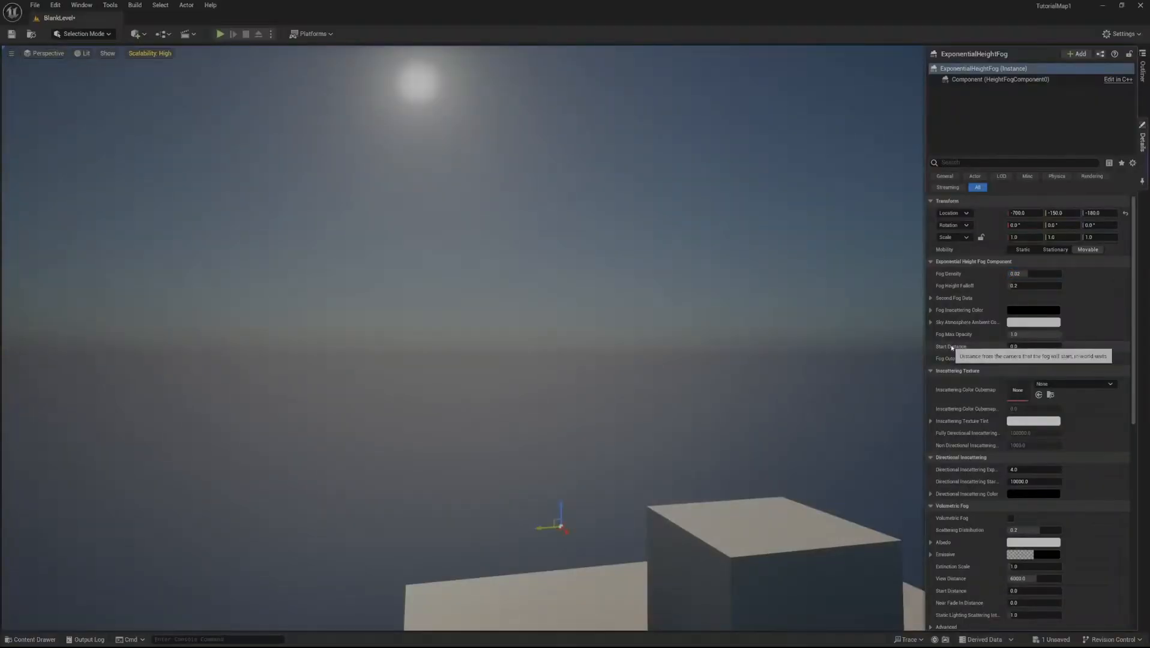
{"action": "scroll", "coordinate": [958, 396], "scroll_direction": "down", "scroll_amount": 3}
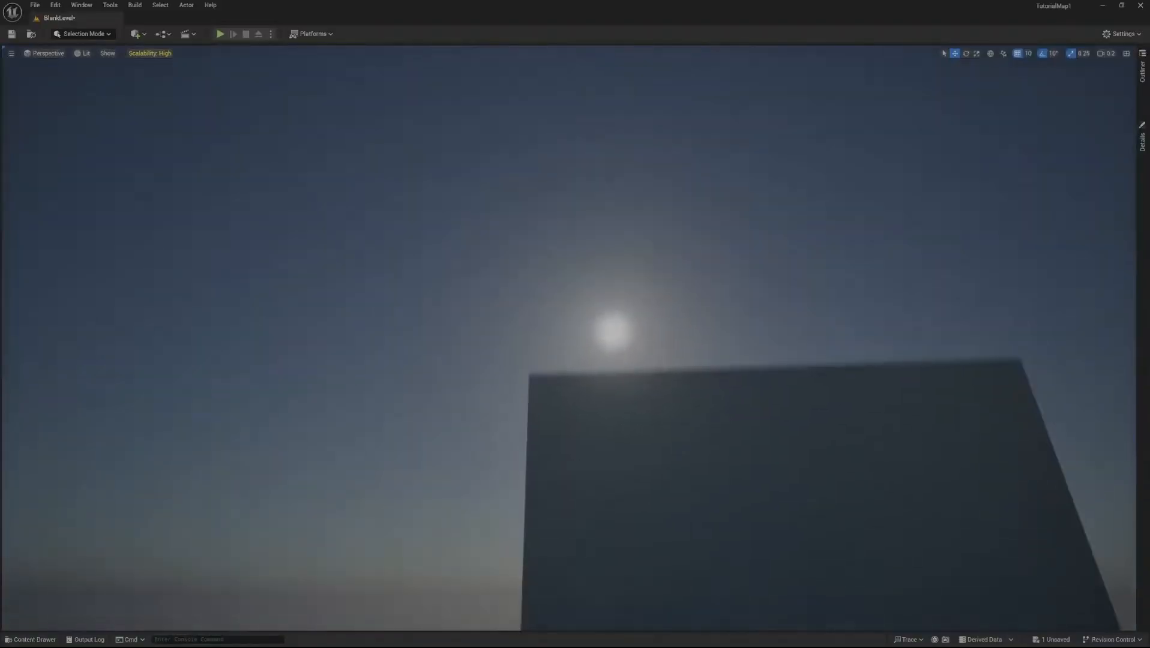
Examine the sun's glow in the fog from behind the cube and past its edges
{"action": "right_click_drag", "start_coordinate": [575, 324], "coordinate": [650, 564]}
{"action": "key", "text": "a"}
{"action": "key", "text": "d"}
{"action": "key", "text": "a"}
{"action": "key", "text": "w"}
{"action": "key", "text": "a"}
{"action": "key", "text": "d"}
{"action": "key", "text": "a"}
{"action": "key", "text": "s"}
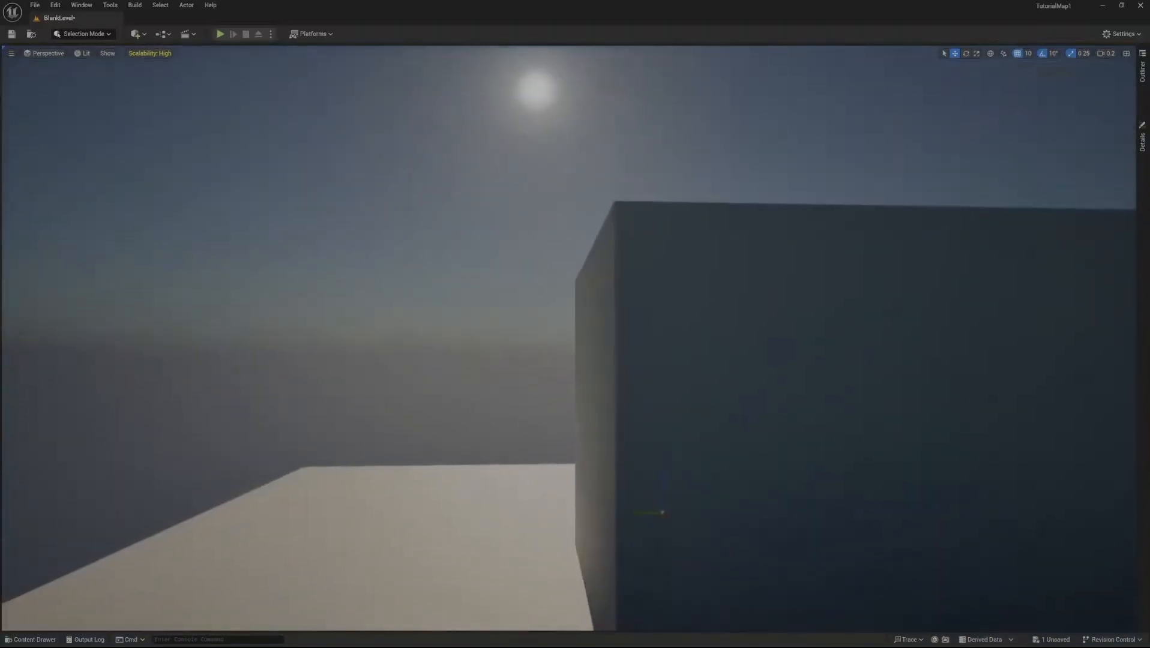
Select the directional light and bring up its Light Shafts settings
{"action": "left_click", "coordinate": [1141, 77]}
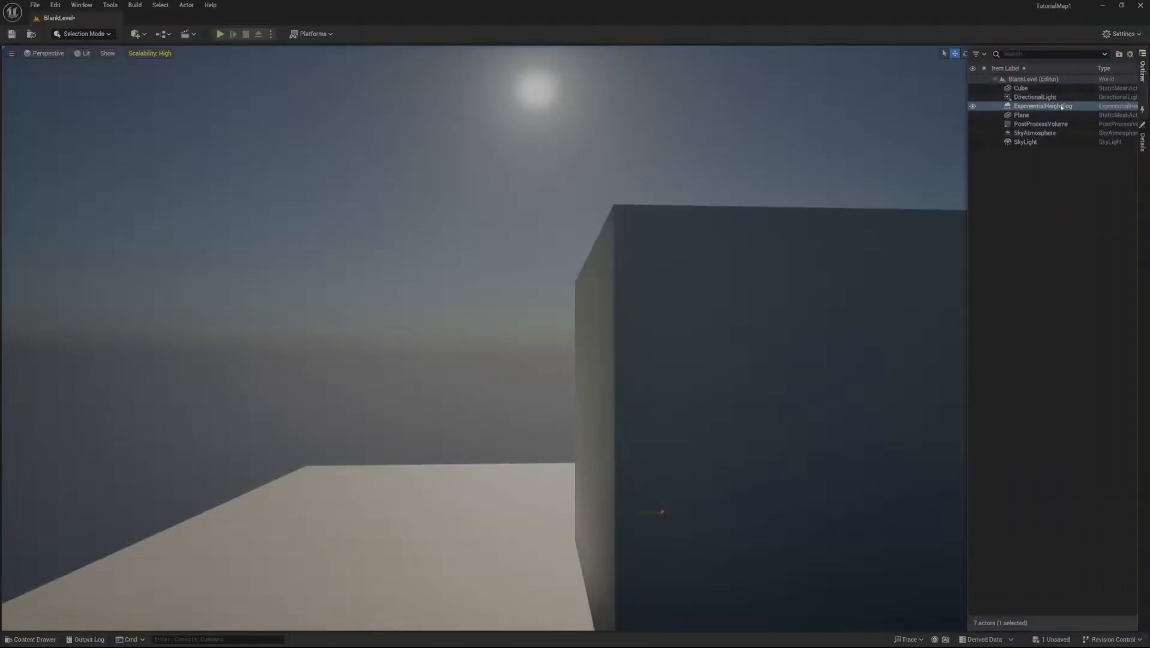
{"action": "left_click", "coordinate": [1142, 141]}
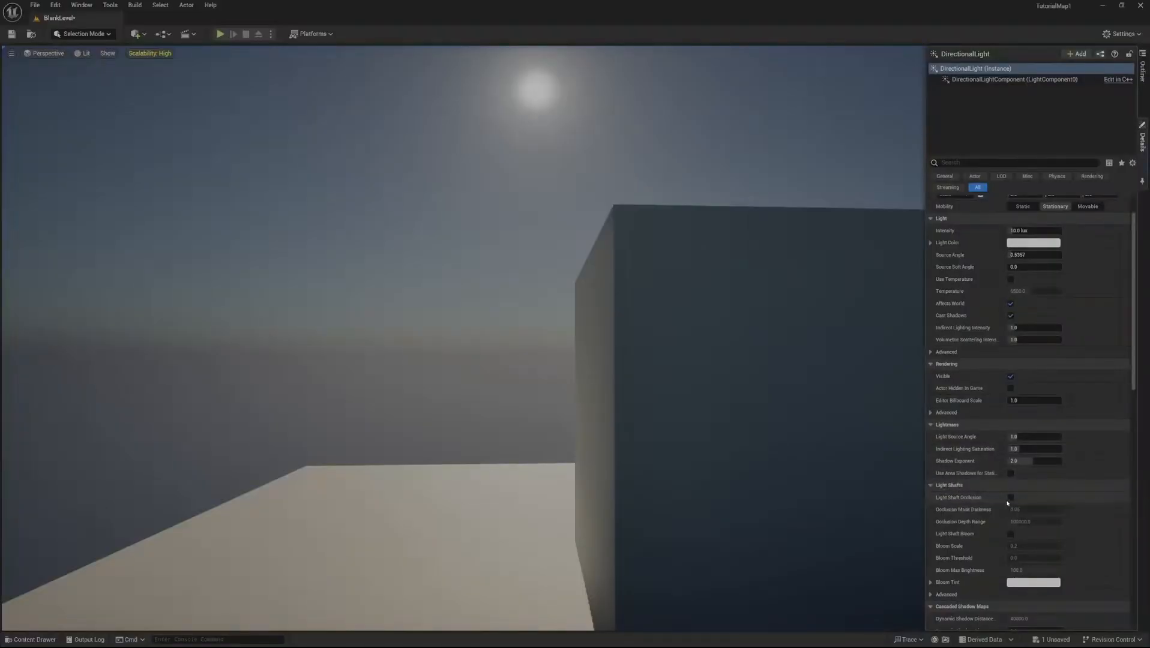
Examine how the sunlight behaves around the cube's edges while passing back and forth behind the cube
{"action": "right_click_drag", "start_coordinate": [780, 457], "coordinate": [746, 424]}
{"action": "key", "text": "w"}
{"action": "key", "text": "d"}
{"action": "key", "text": "a"}
{"action": "key", "text": "d"}
{"action": "key", "text": "a"}
{"action": "key", "text": "d"}
{"action": "key", "text": "a"}
{"action": "key", "text": "d"}
{"action": "key", "text": "a"}
{"action": "key", "text": "d"}
{"action": "key", "text": "a"}
{"action": "key", "text": "d"}
{"action": "key", "text": "a"}
{"action": "key", "text": "d"}
{"action": "key", "text": "s"}
{"action": "key", "text": "d"}
{"action": "key", "text": "a"}
{"action": "key", "text": "d"}
{"action": "key", "text": "a"}
{"action": "key", "text": "s"}
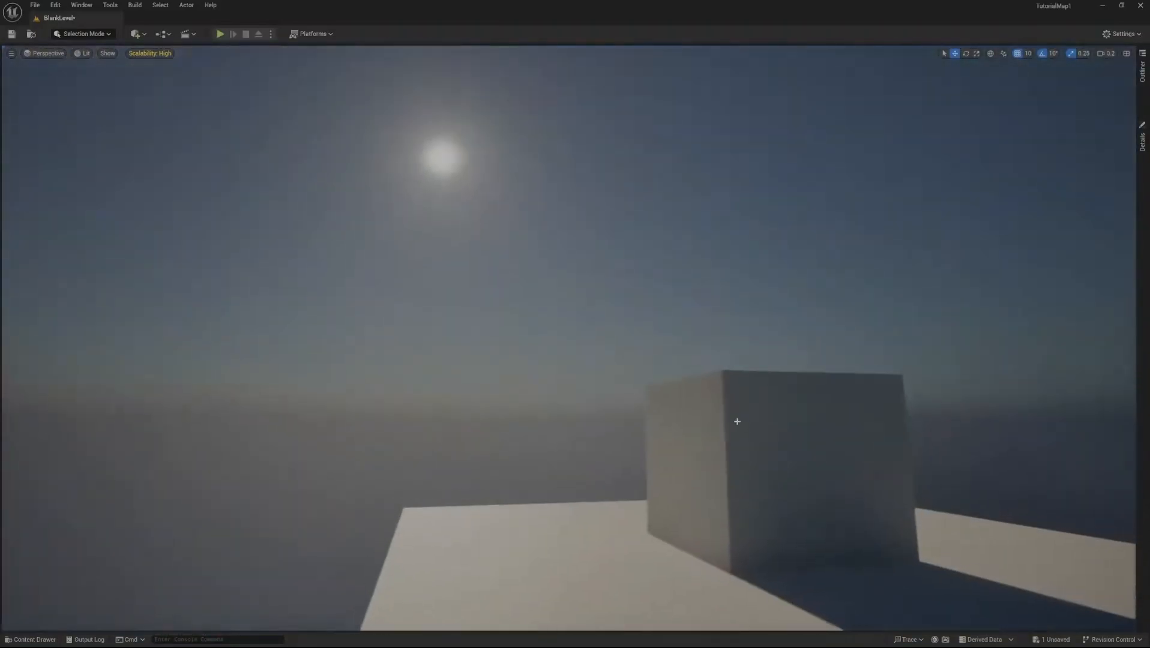
Examine the sun, the fog and the shadow beneath the cube and plane from farther away and different sides
{"action": "right_click_drag", "start_coordinate": [578, 342], "coordinate": [195, 375]}
{"action": "key", "text": "s"}
{"action": "key", "text": "a"}
{"action": "key", "text": "d"}
{"action": "key", "text": "d"}
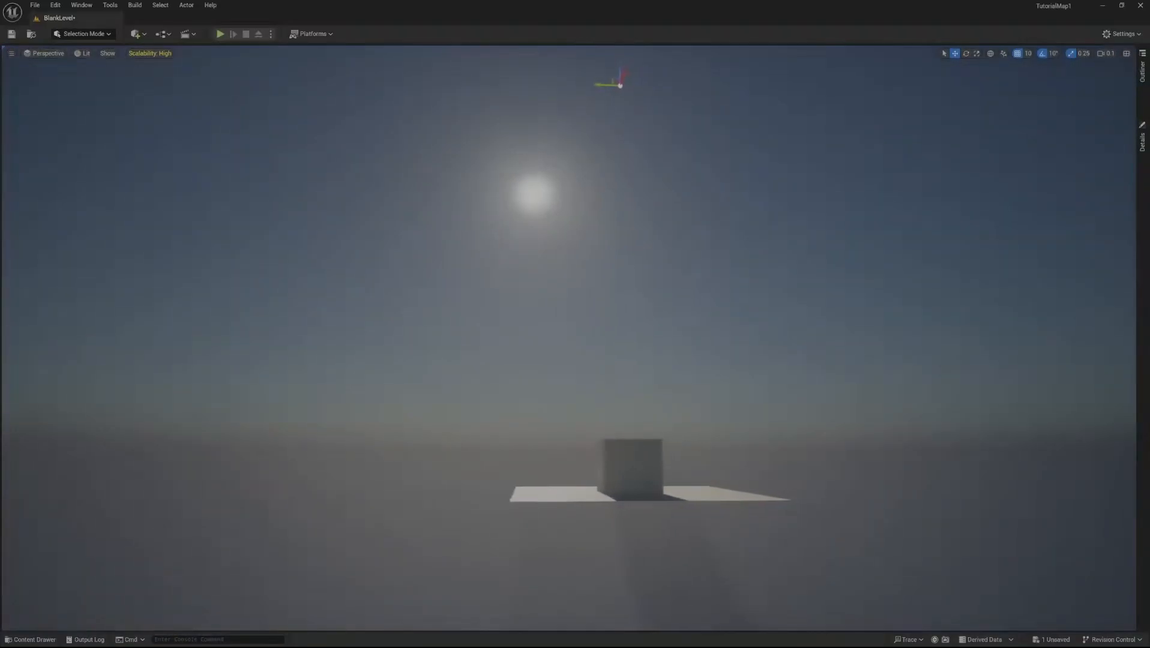
{"action": "key", "text": "d"}
{"action": "right_click_drag", "start_coordinate": [569, 338], "coordinate": [483, 325]}
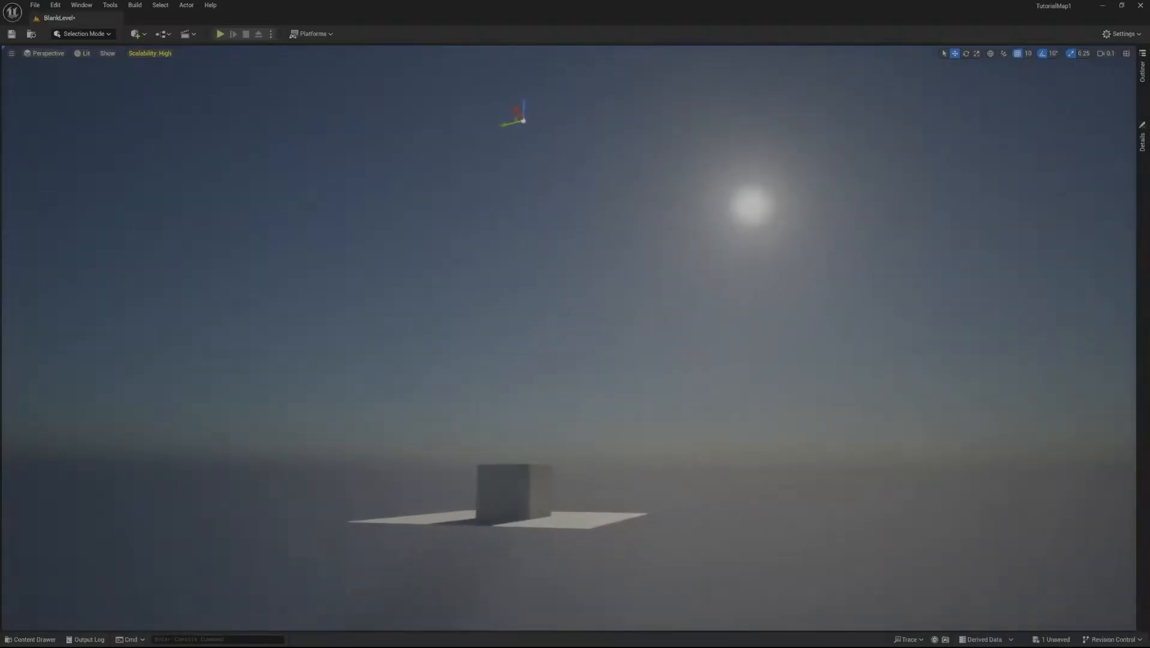